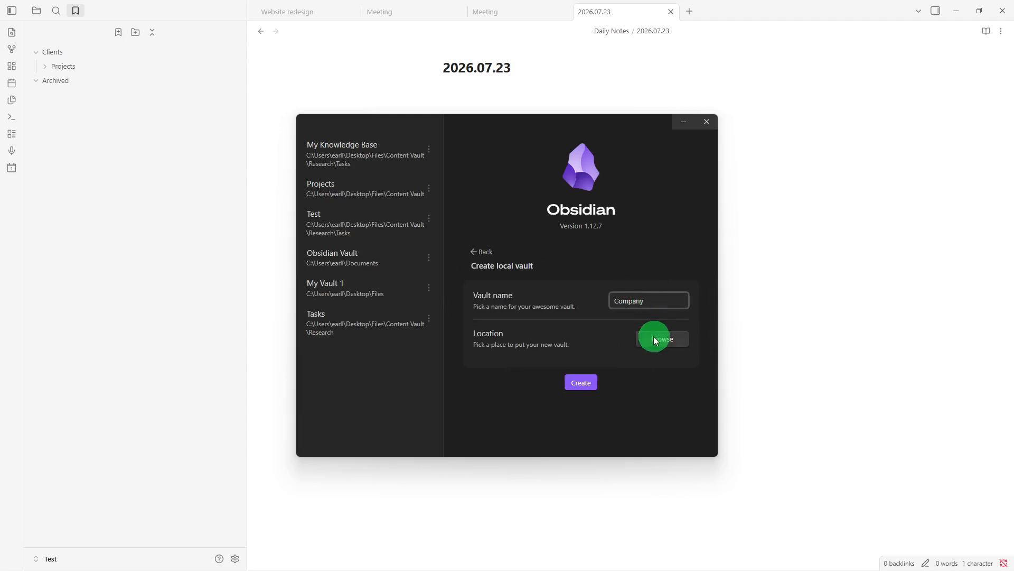
Create the Company vault in the Content Vault\Research\Tasks folder and maximize the new vault's window
click(654, 338)
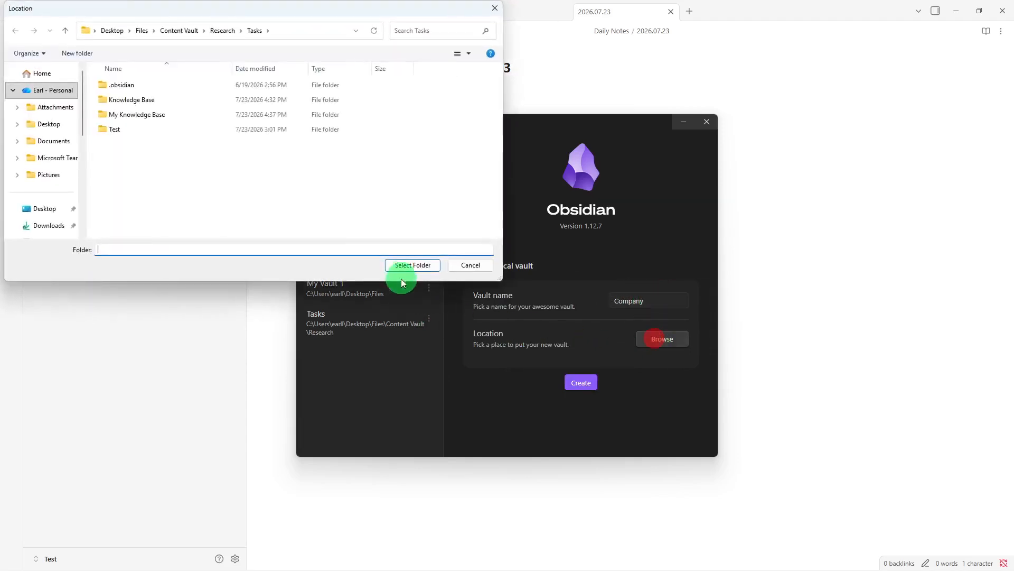
click(407, 265)
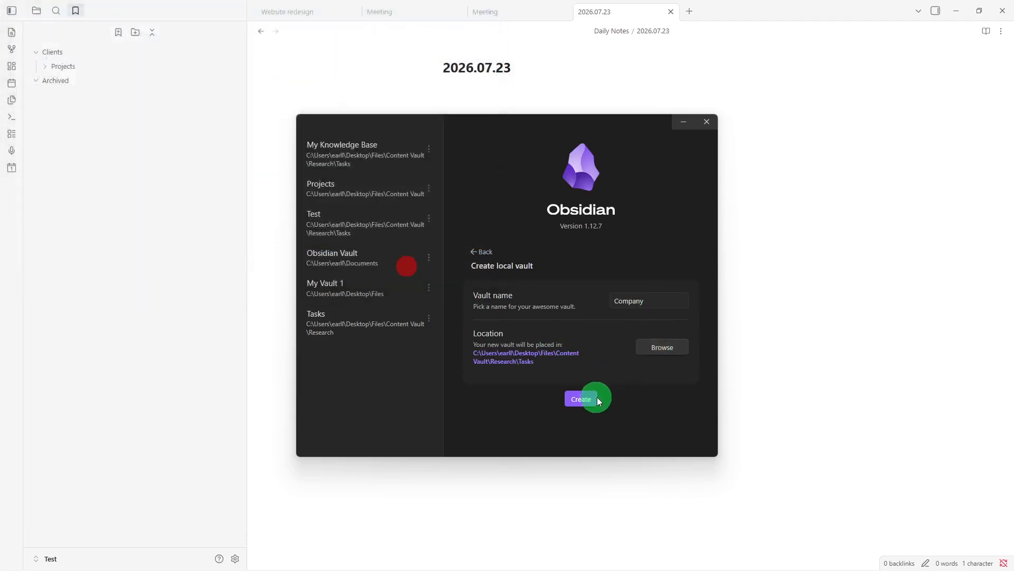
click(598, 400)
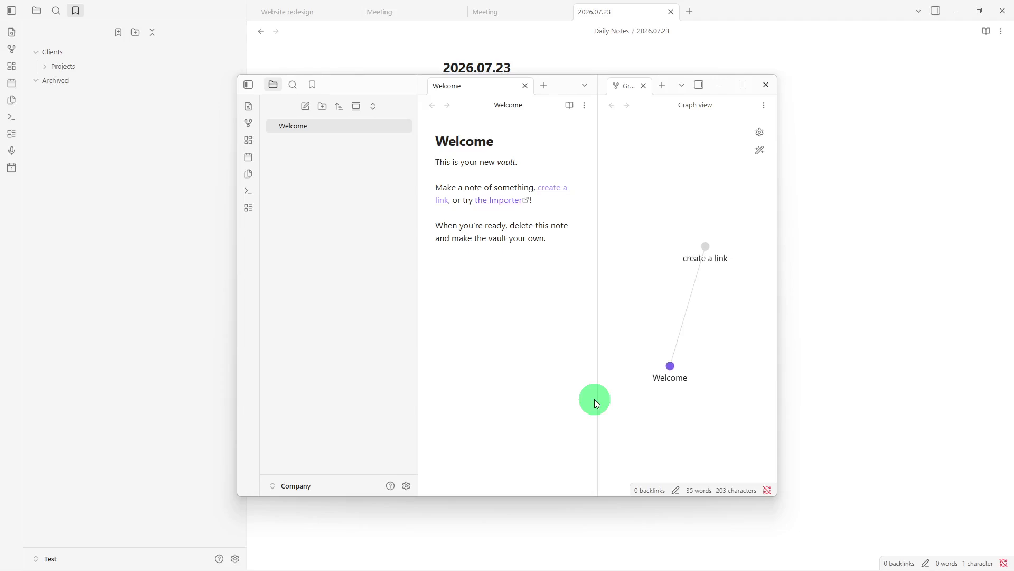
click(743, 85)
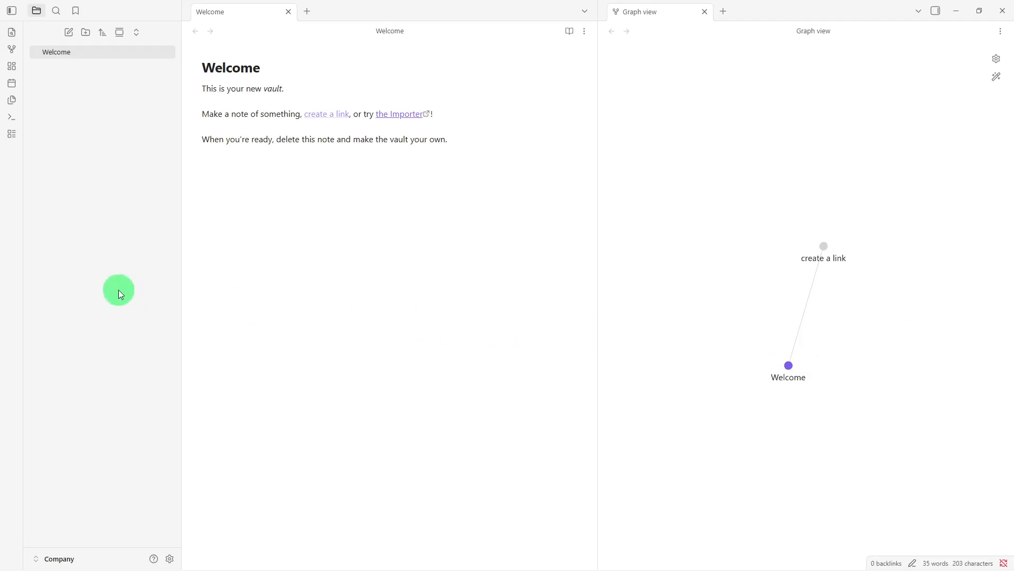
Create a folder named Company at the root of the vault
click(102, 285)
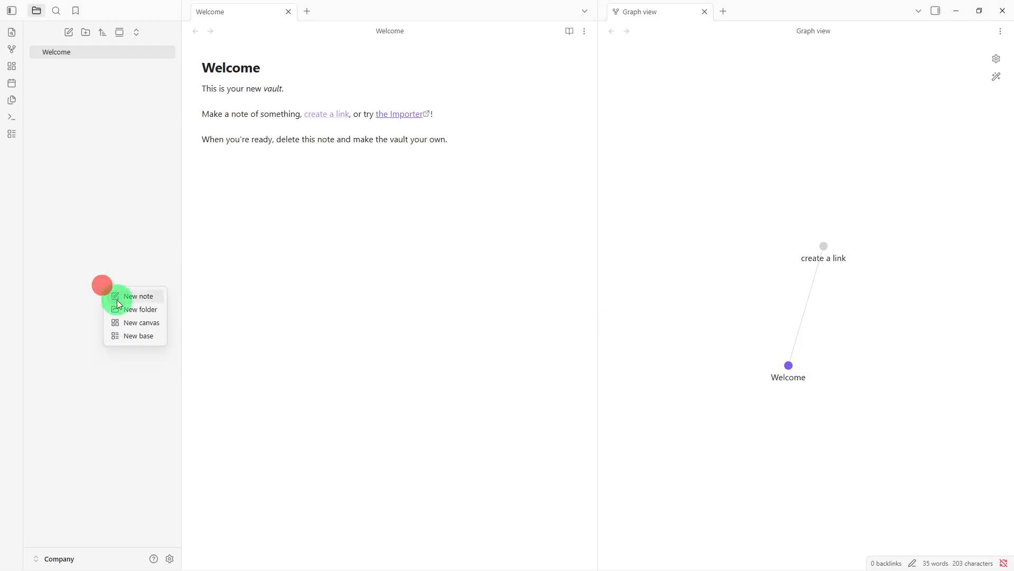
click(118, 305)
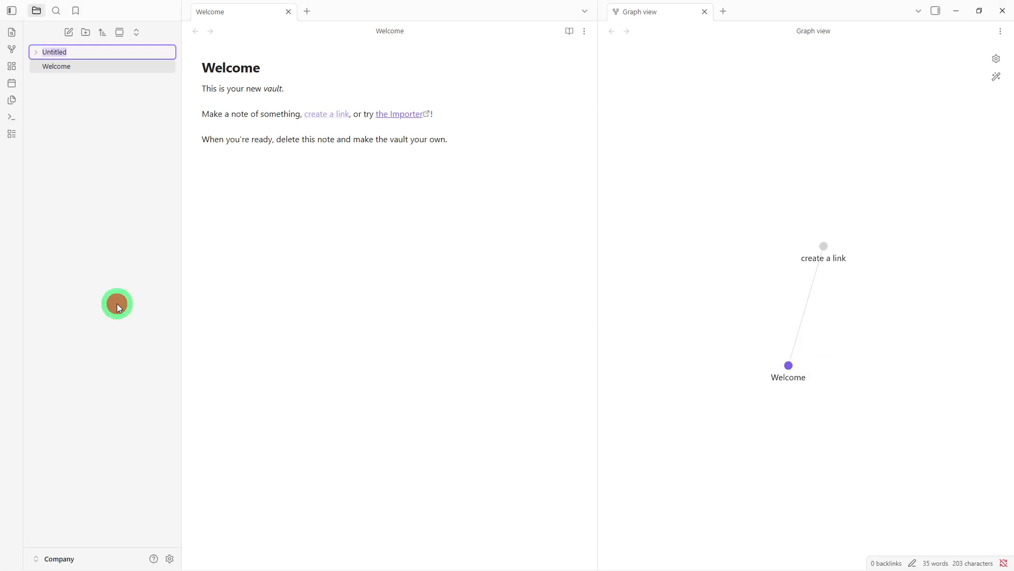
key(BackSpace)
text(Company)
key(Return)
Create a folder named Departments at the root of the vault
right_click(118, 307)
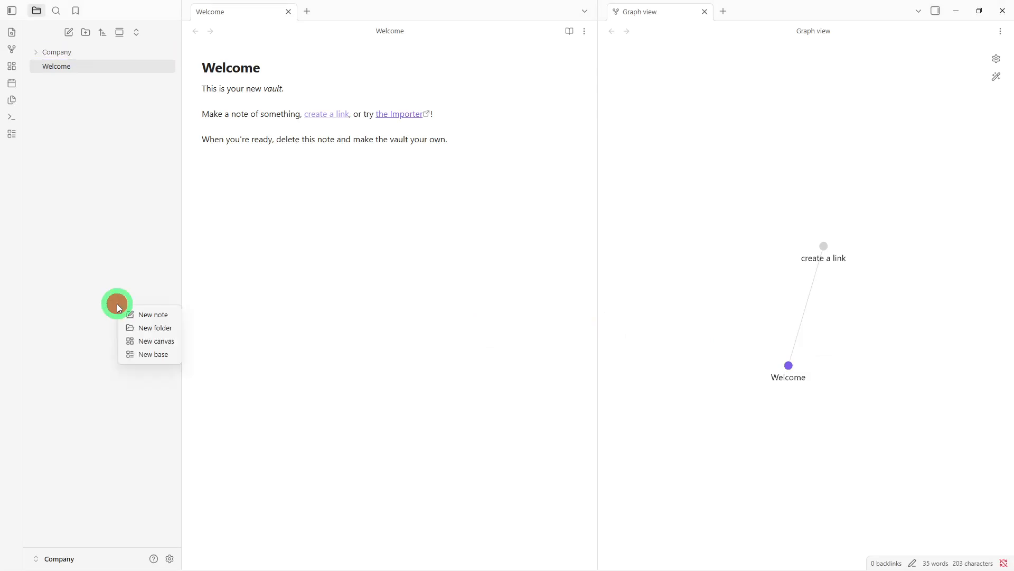
click(125, 325)
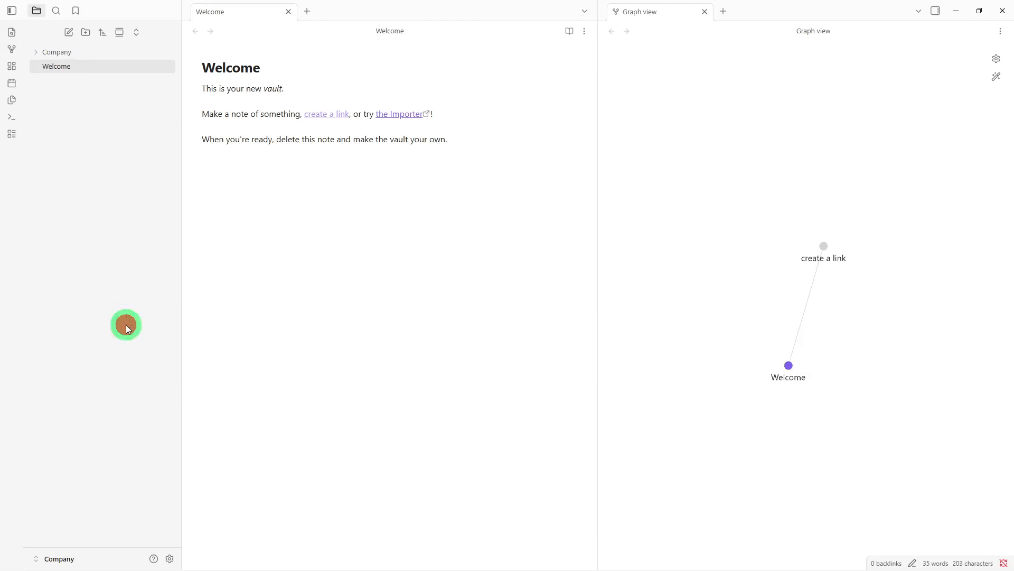
text(Depar)
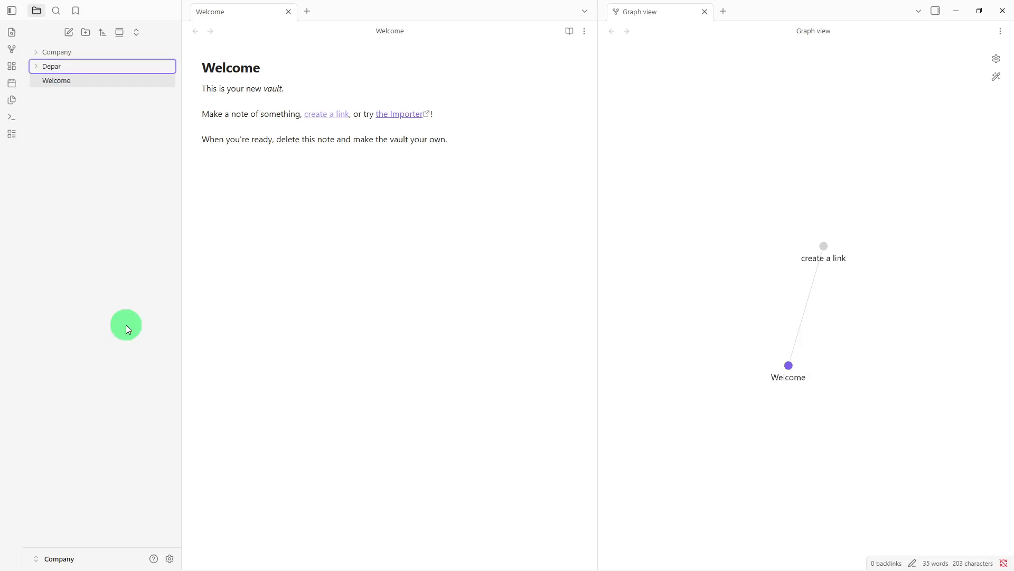
text(tments)
key(Return)
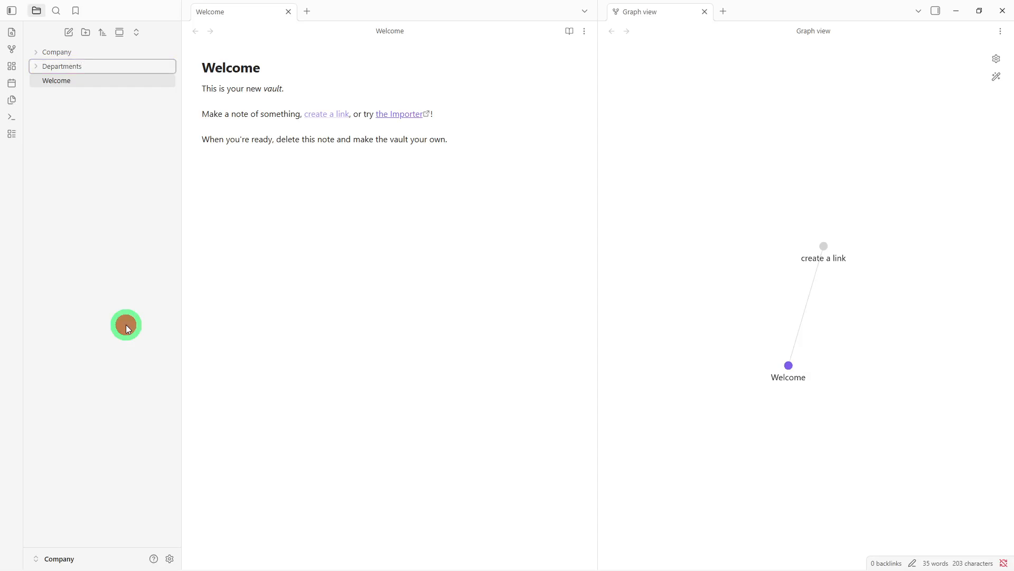
Create a folder named Employees at the root of the vault
right_click(126, 324)
click(139, 350)
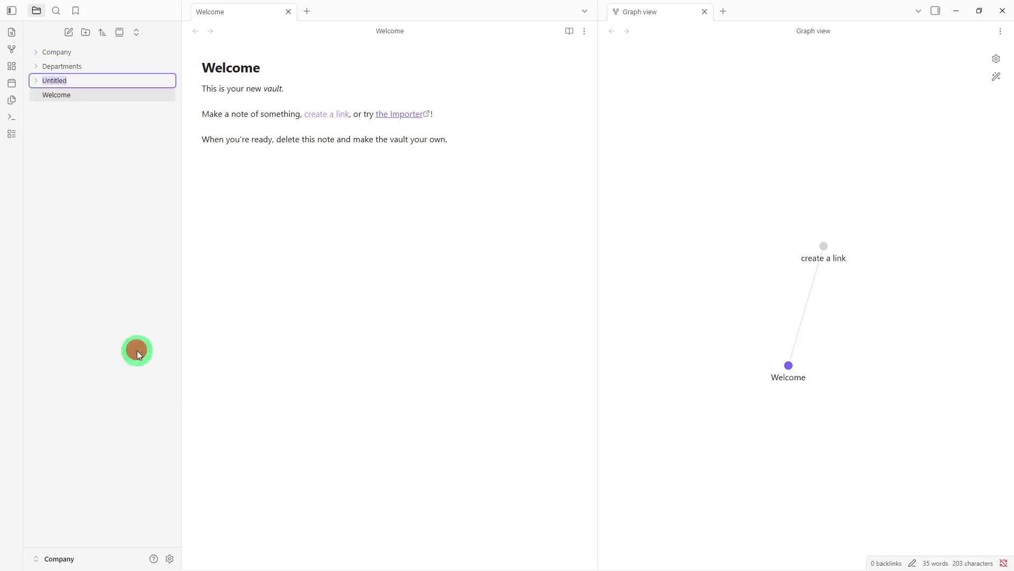
text(Employees)
key(Return)
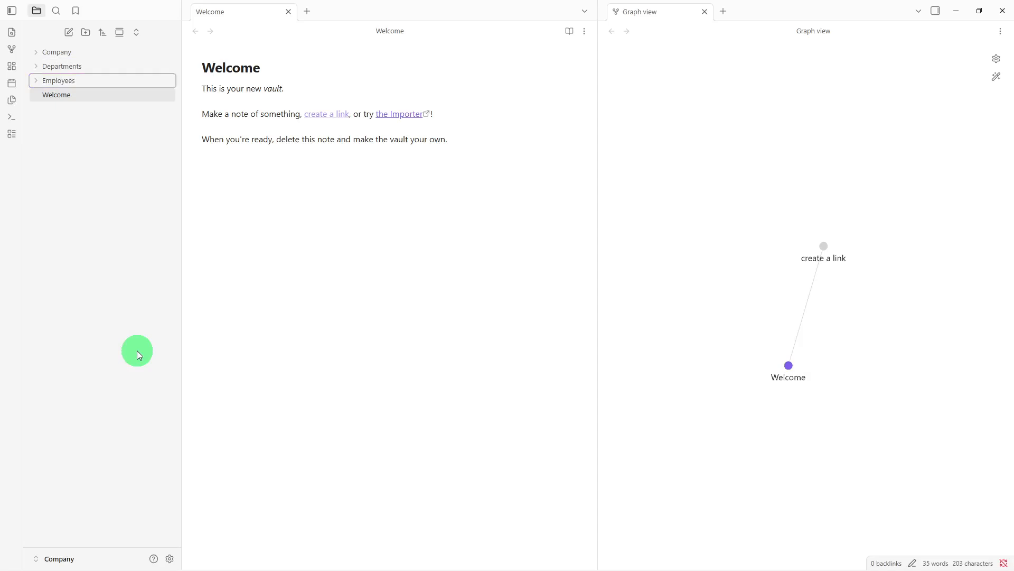
Create a folder named Resources at the root of the vault
right_click(137, 350)
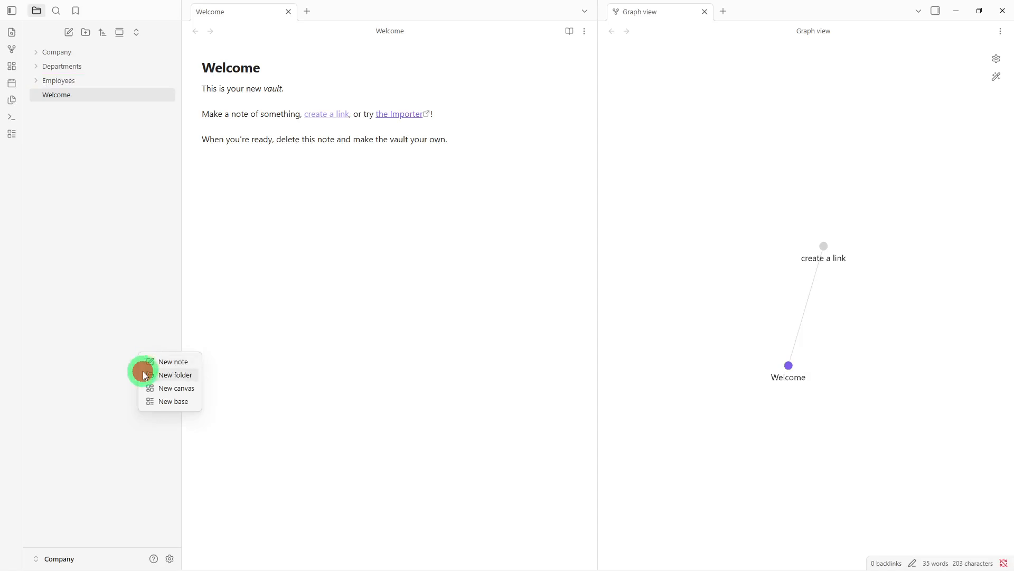
click(144, 374)
key(BackSpace)
text(R)
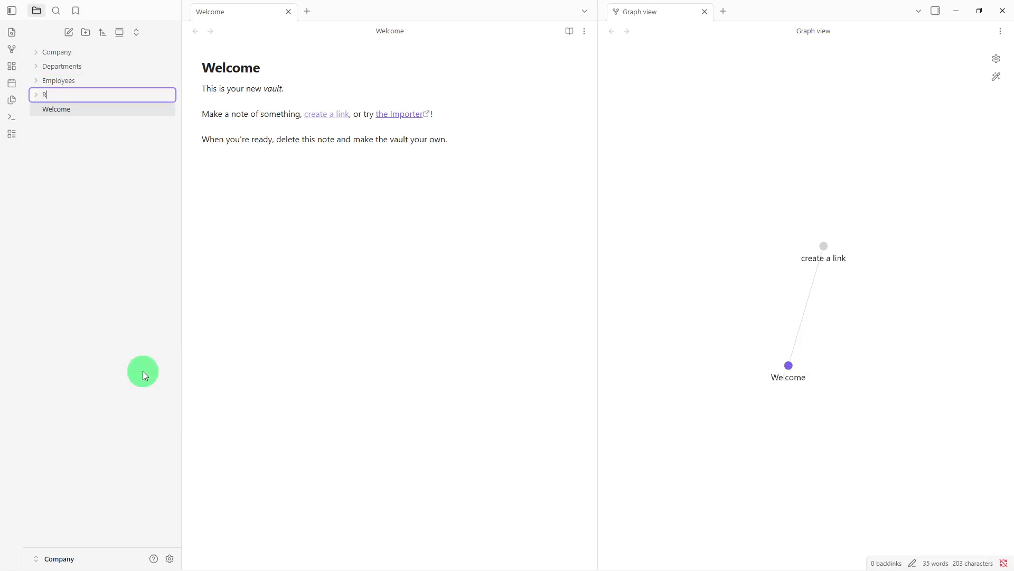
text(esources)
click(143, 372)
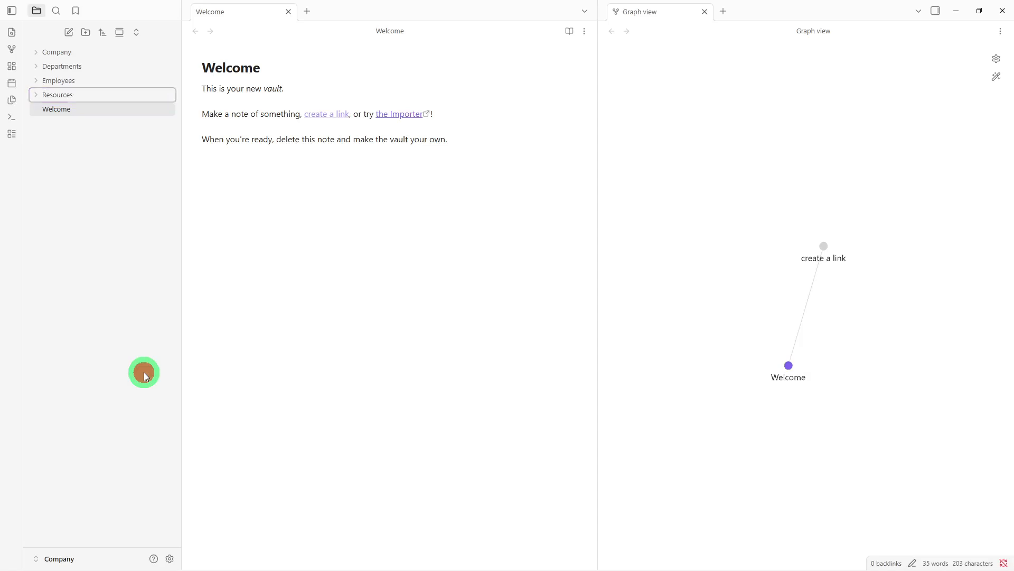
Create a new note titled Company Home at the root of the vault
click(69, 33)
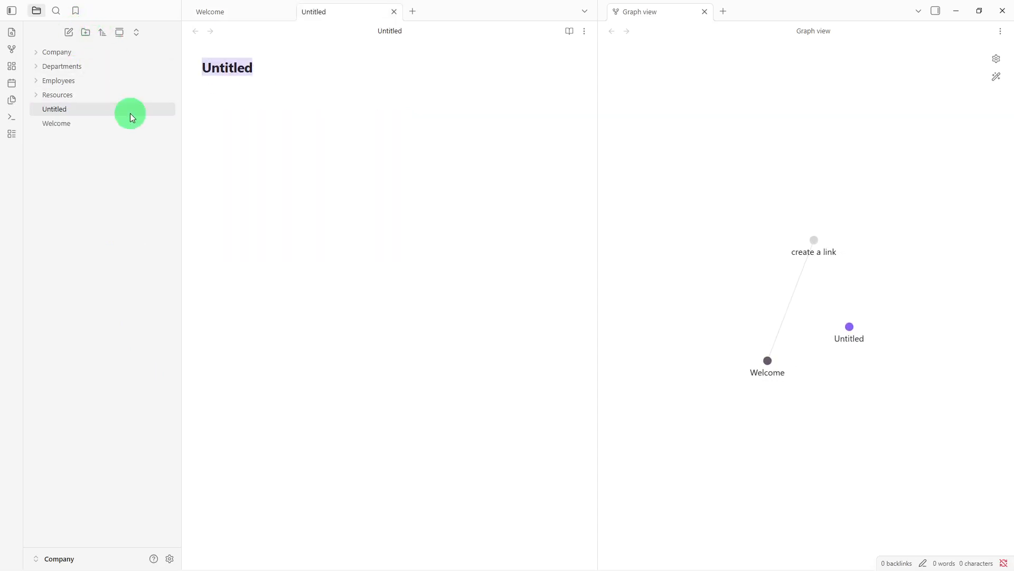
key(BackSpace)
text(Compa)
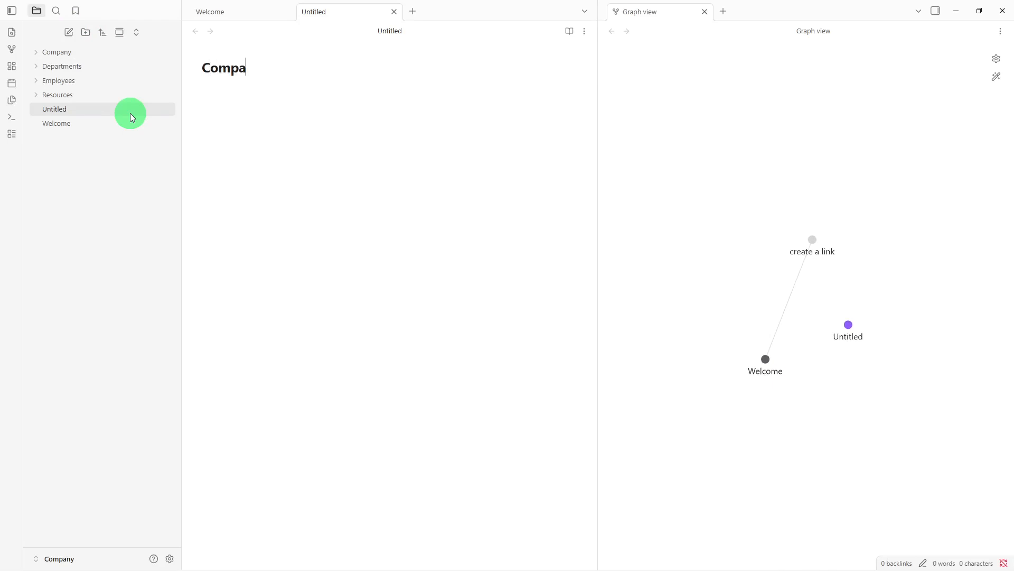
text(ny Home)
key(Return)
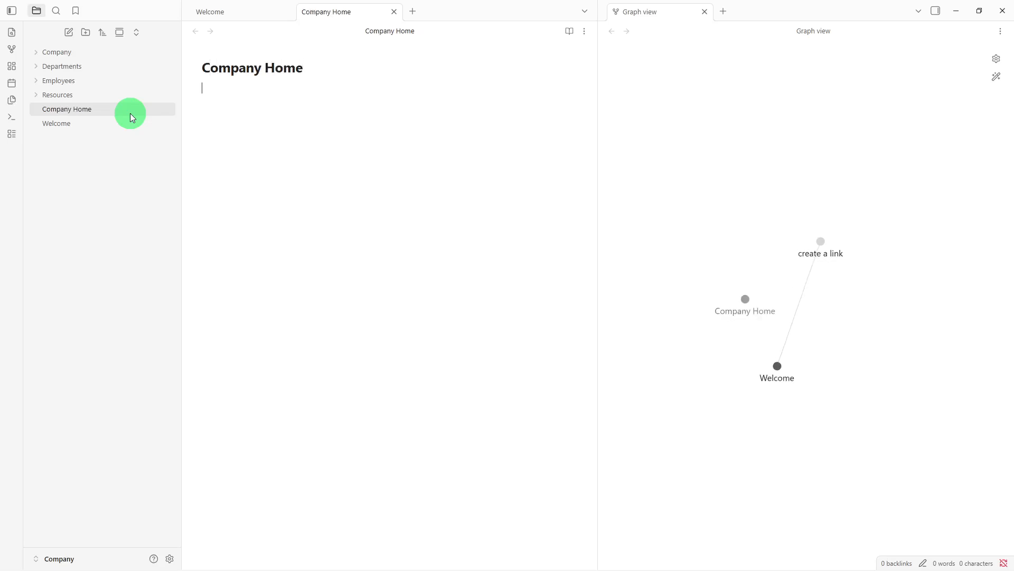
Write "This is our dashboard!" in the body of the Company Home note
text(T)
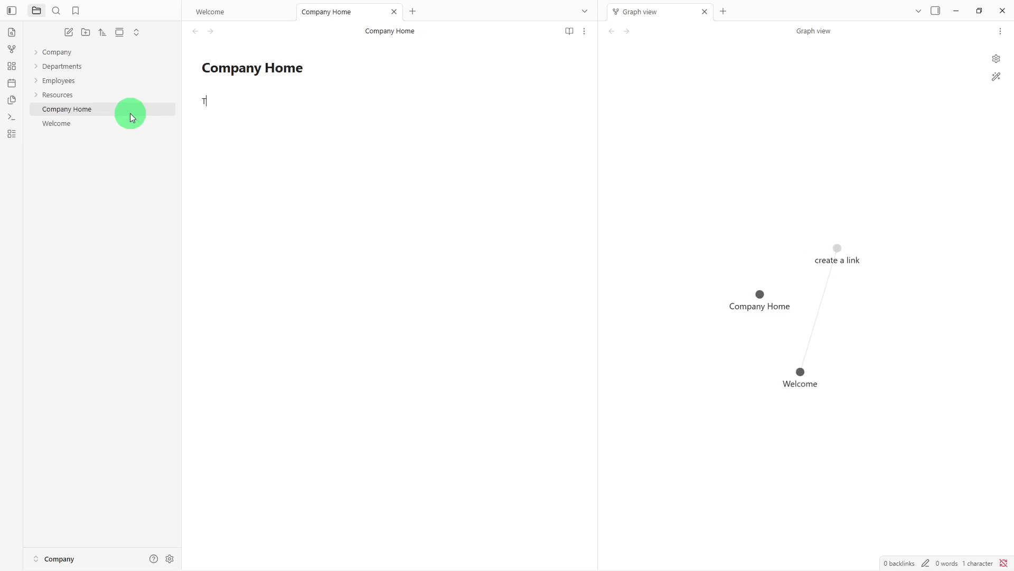
text(his is our )
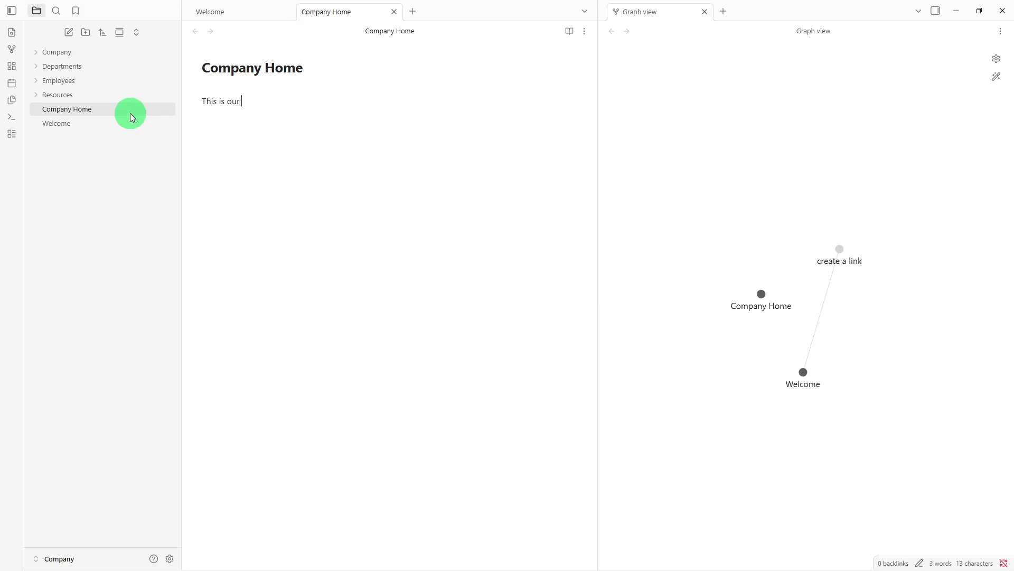
text(dashboard!)
Create a new note titled Mission-Overview at the root of the vault
click(74, 36)
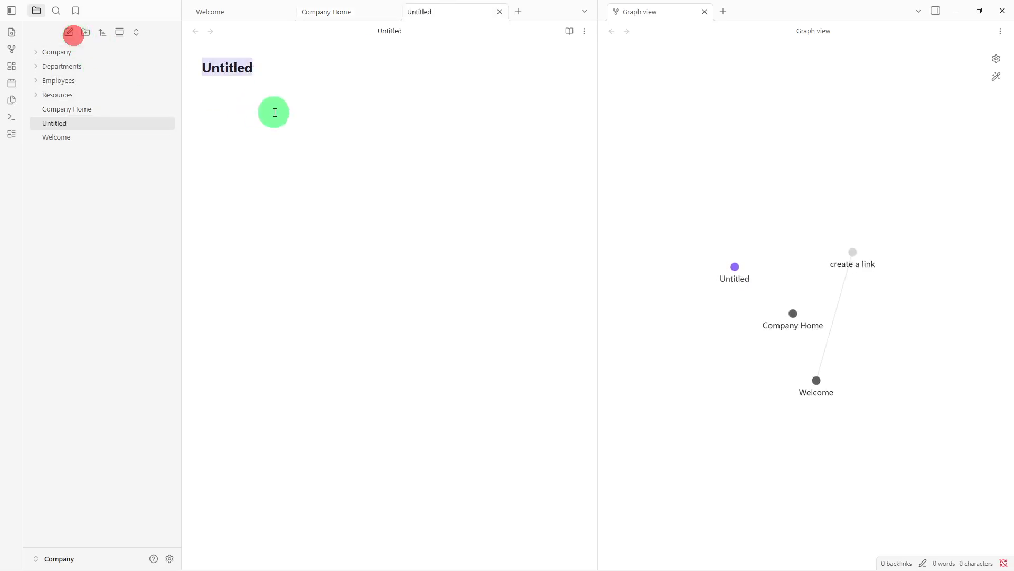
key(BackSpace)
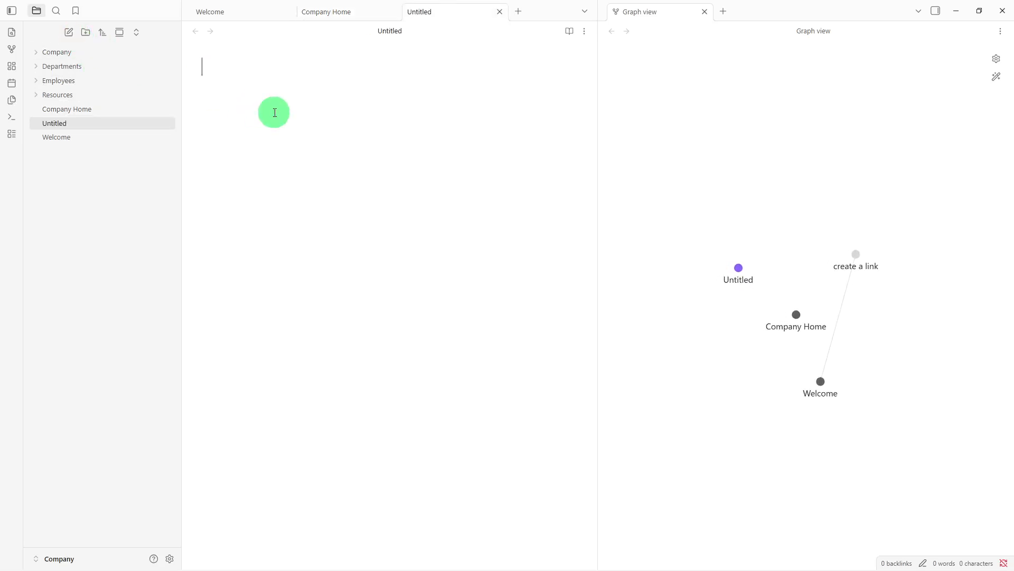
text(Mi)
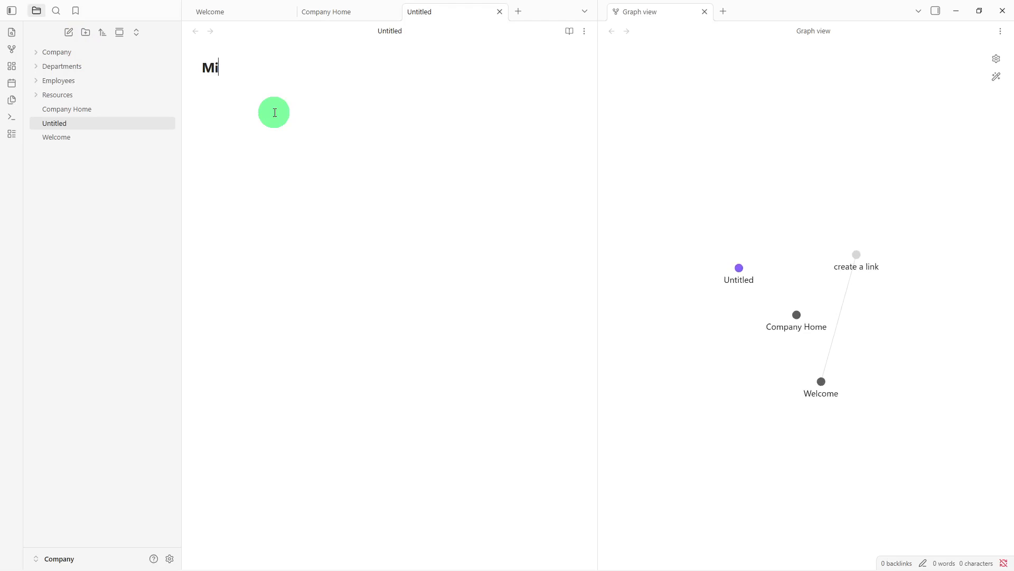
text(ssion-Overview)
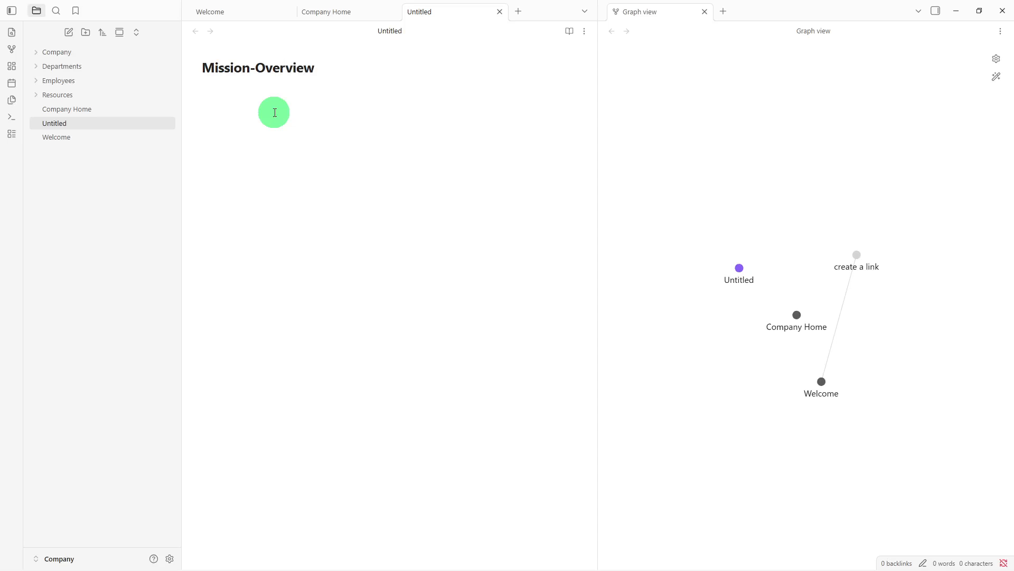
click(275, 113)
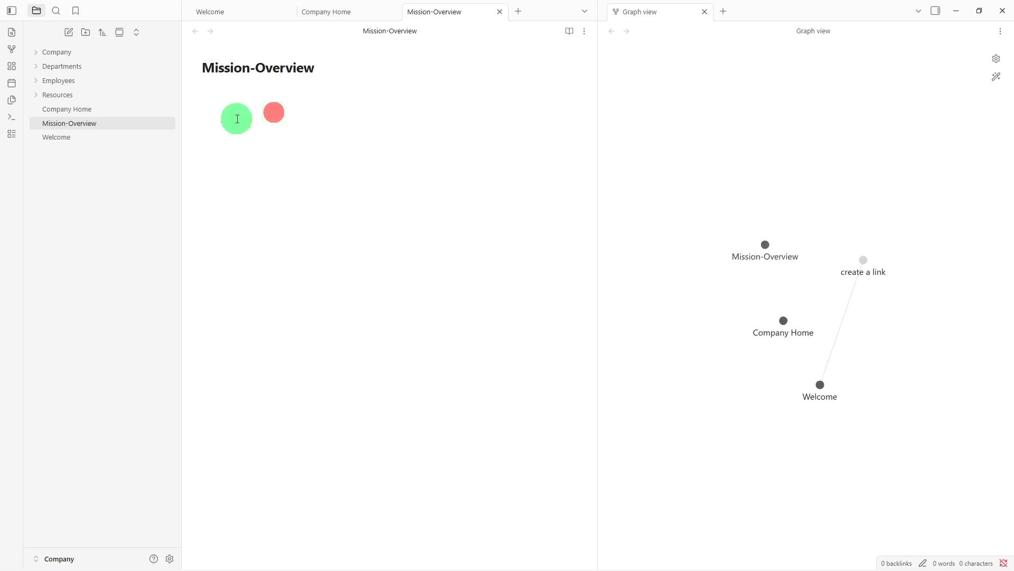
Move the Company Home and Mission-Overview notes into the Company folder
click(77, 113)
drag(77, 113, 90, 54)
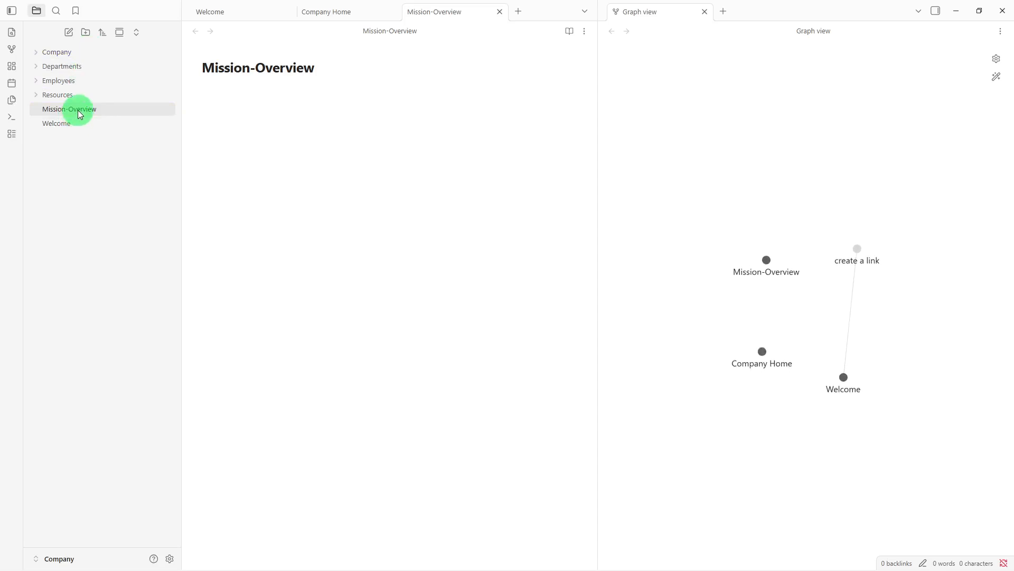
drag(76, 109, 84, 48)
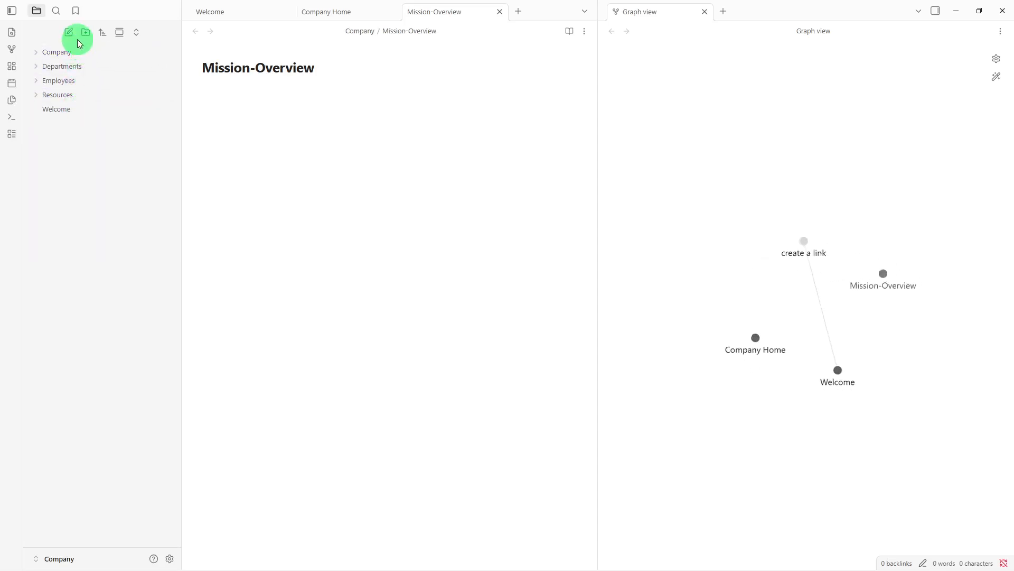
Create a new note titled Marketing at the root of the vault
click(67, 34)
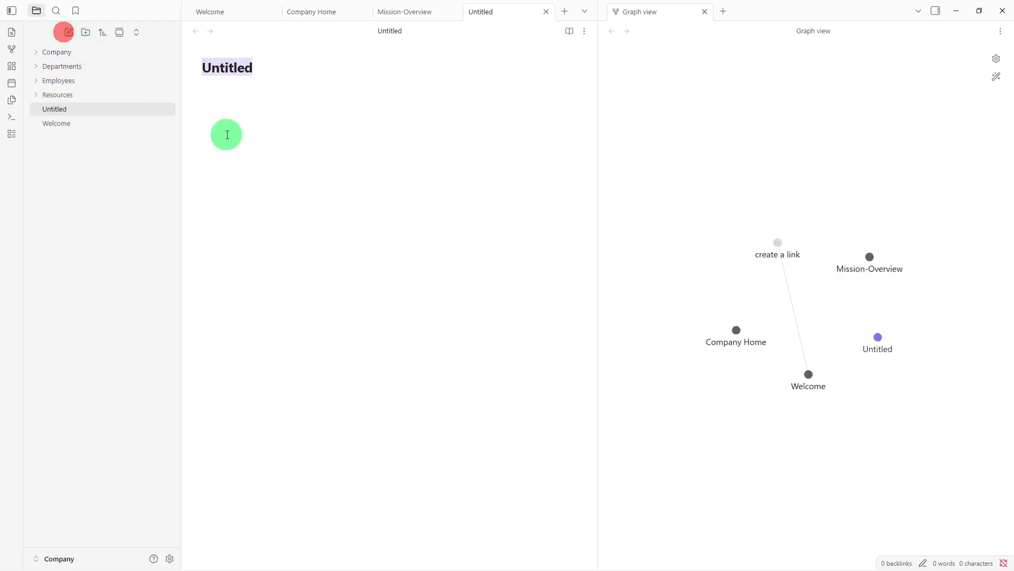
key(BackSpace)
text(Ma)
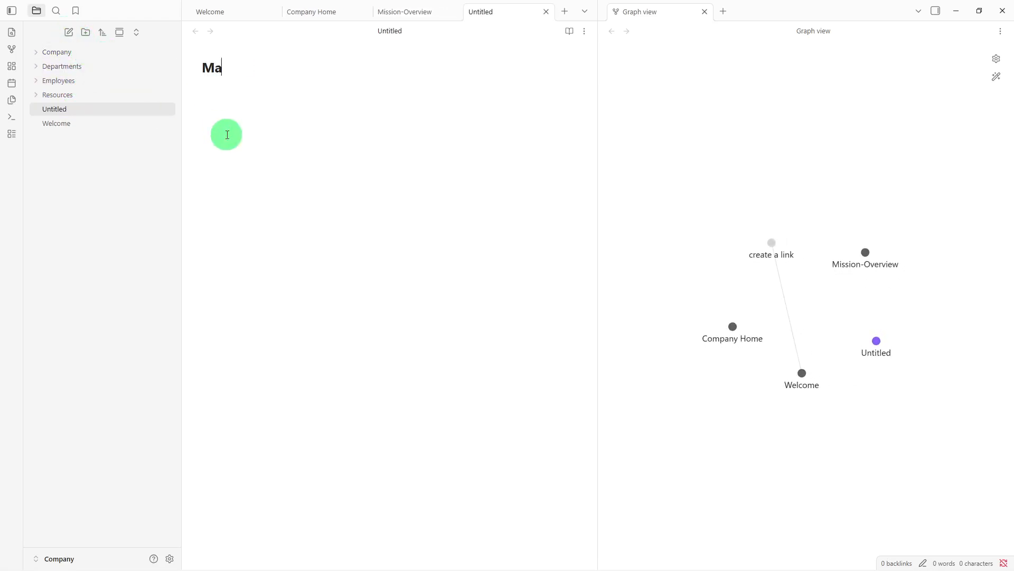
text(rket)
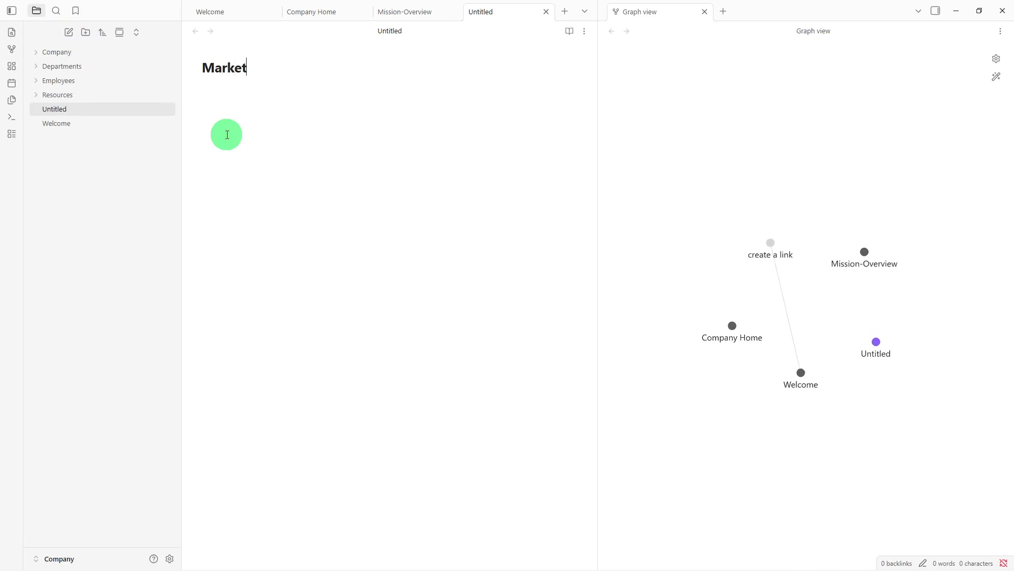
text(ing)
key(Return)
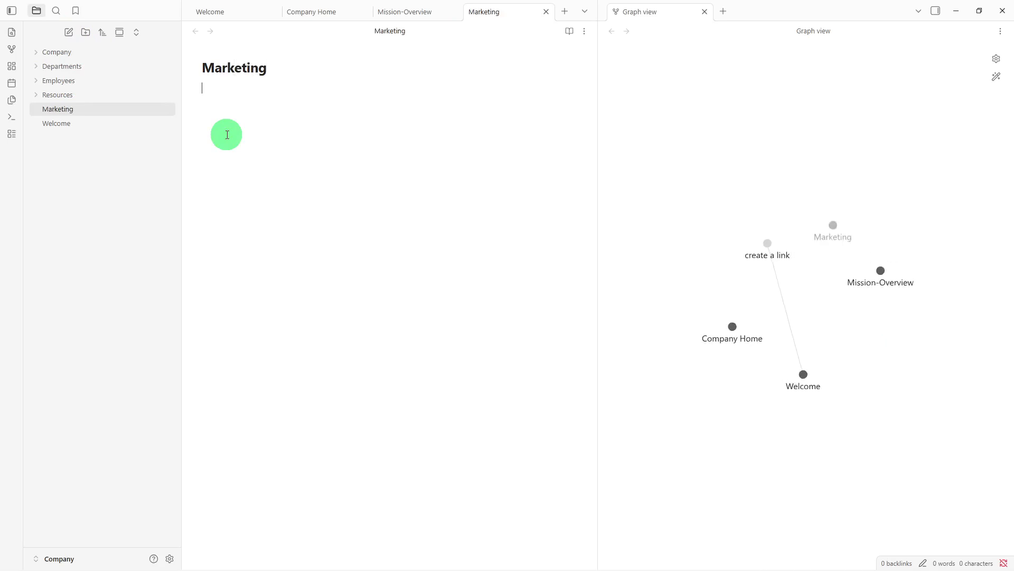
Create a new note titled Sales at the root of the vault
click(73, 41)
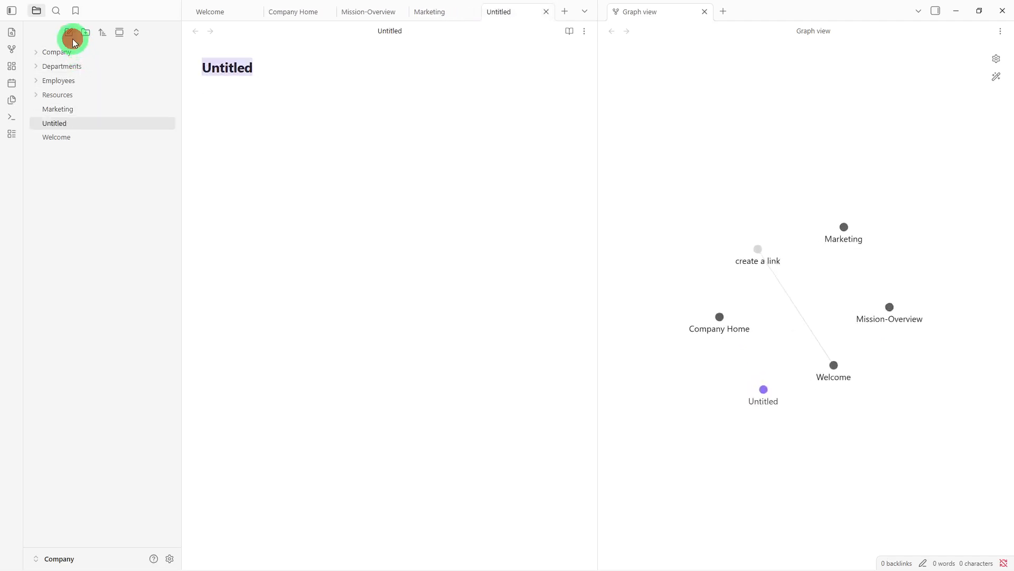
key(BackSpace)
text(S)
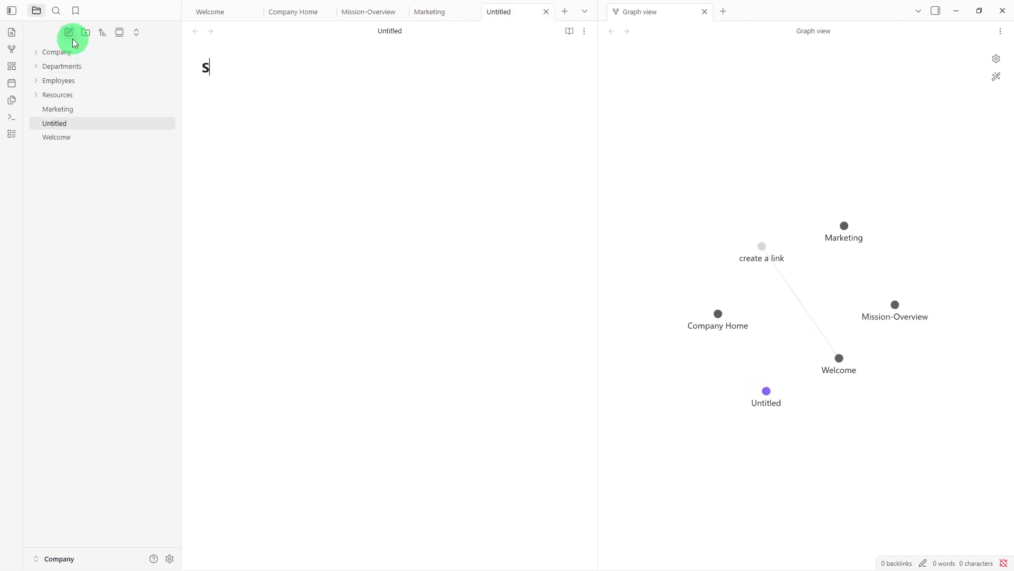
text(ales)
key(Return)
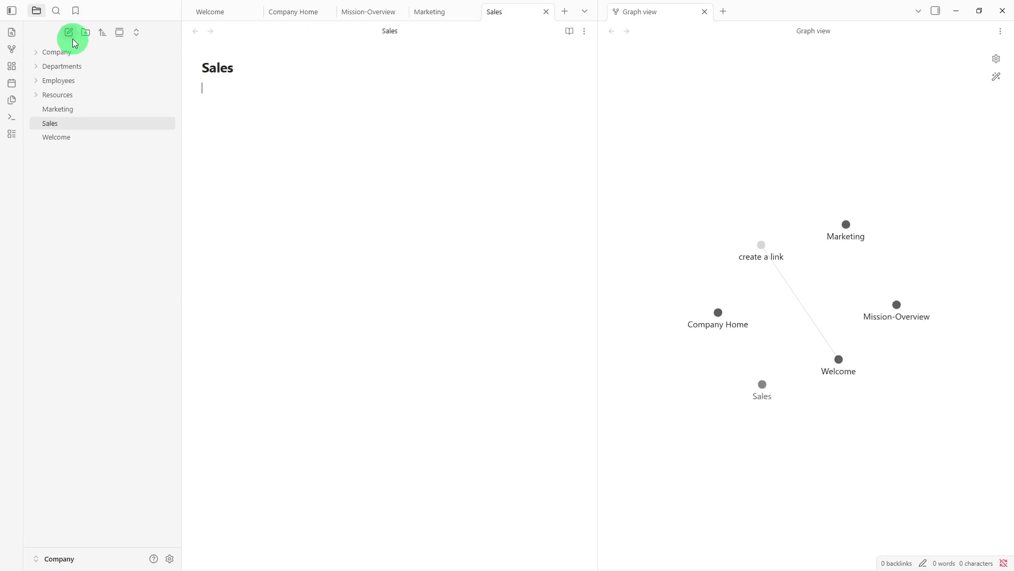
Move the Marketing and Sales notes into the Departments folder and expand that folder
drag(51, 106, 67, 66)
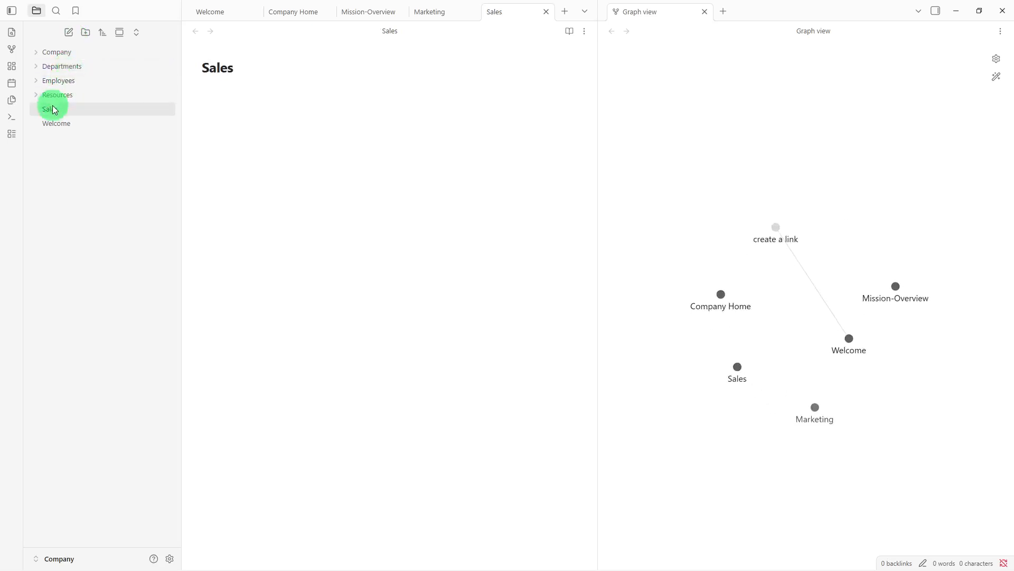
drag(51, 112, 71, 69)
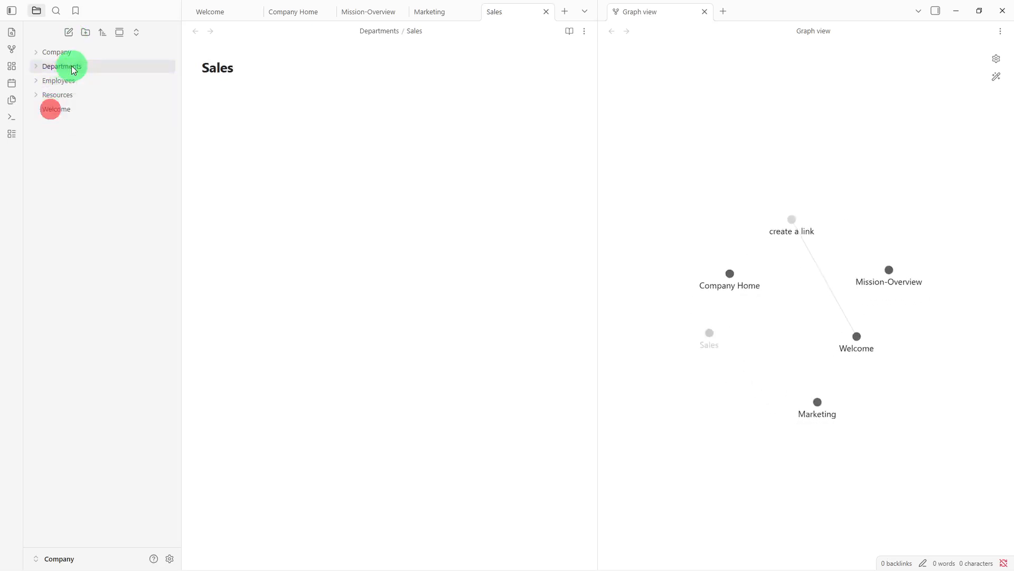
click(73, 69)
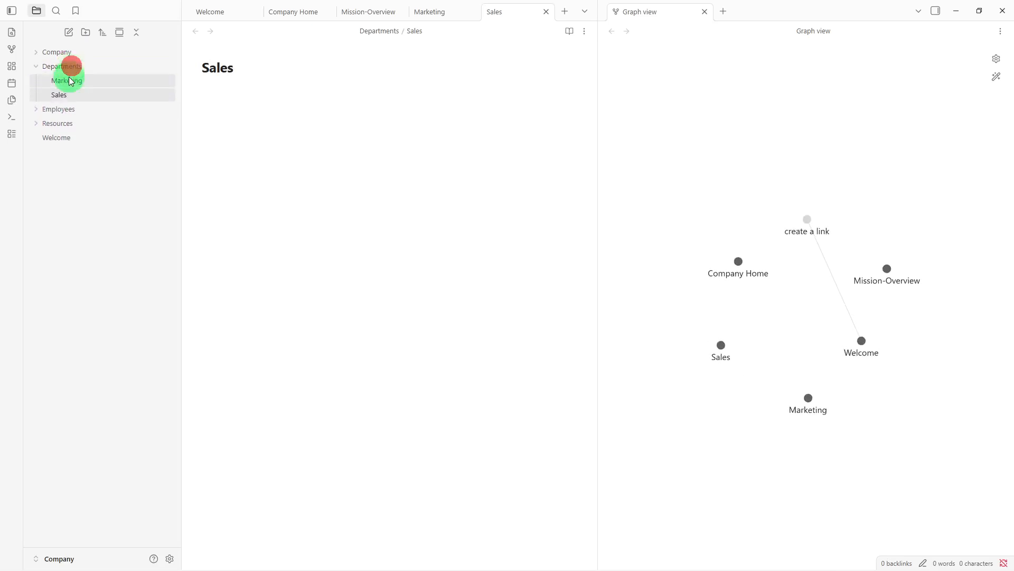
Open the Marketing note in Departments and insert an internal link to Marketing in its body
click(70, 80)
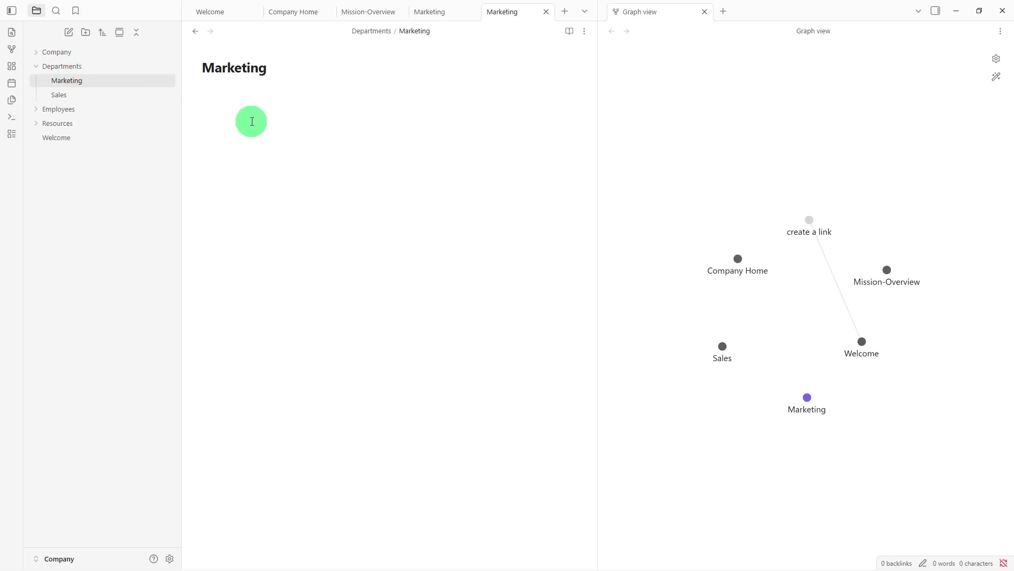
text([[)
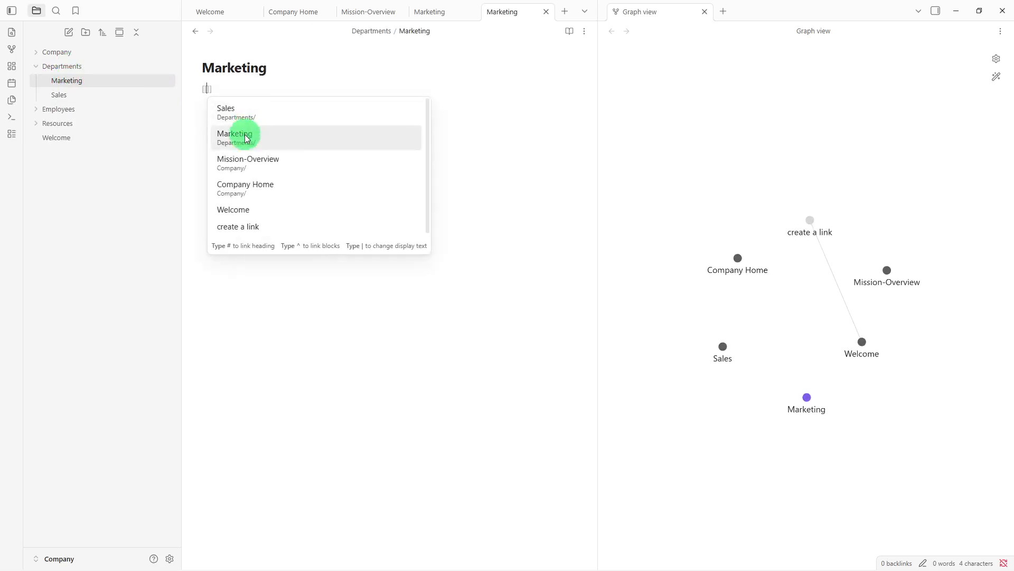
click(245, 135)
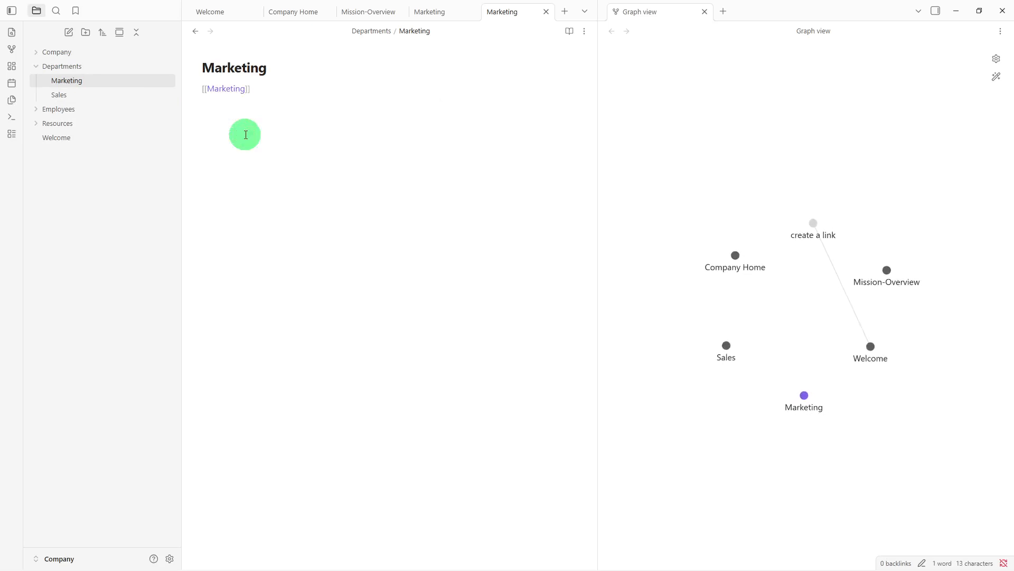
key(Return)
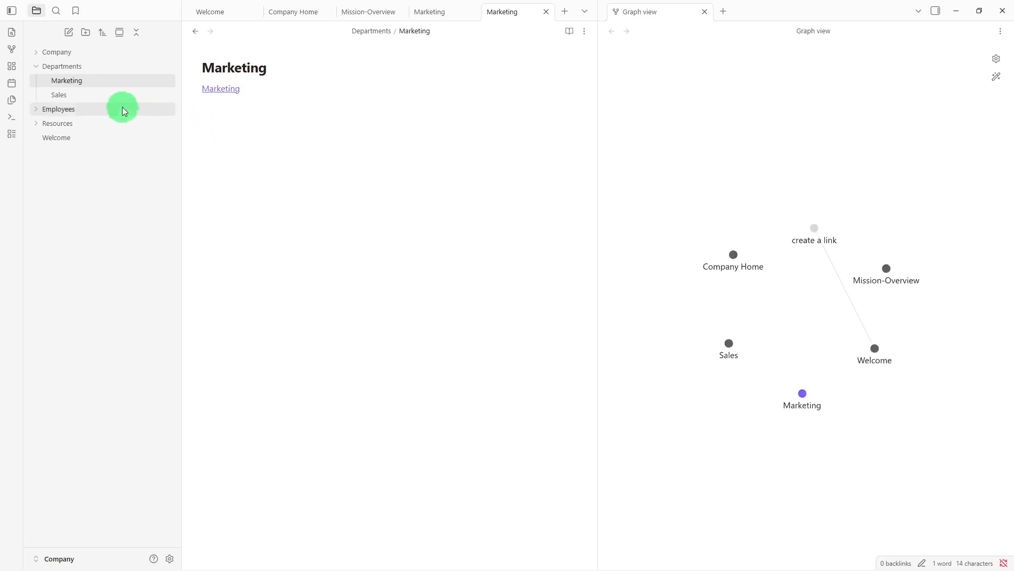
Open the Sales note in Departments and insert an internal link to Sales on its first body line
click(95, 95)
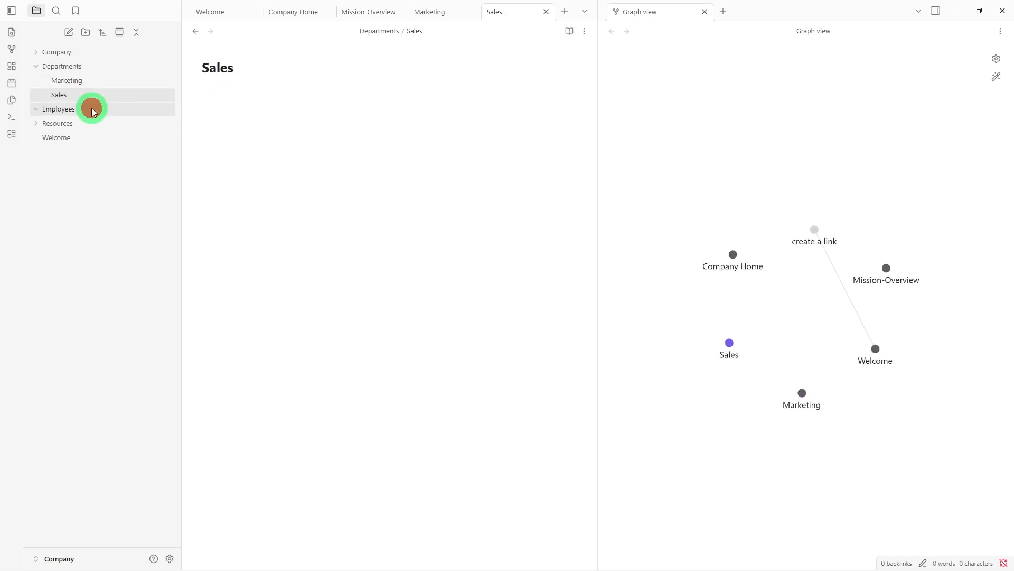
click(91, 109)
click(101, 95)
click(278, 94)
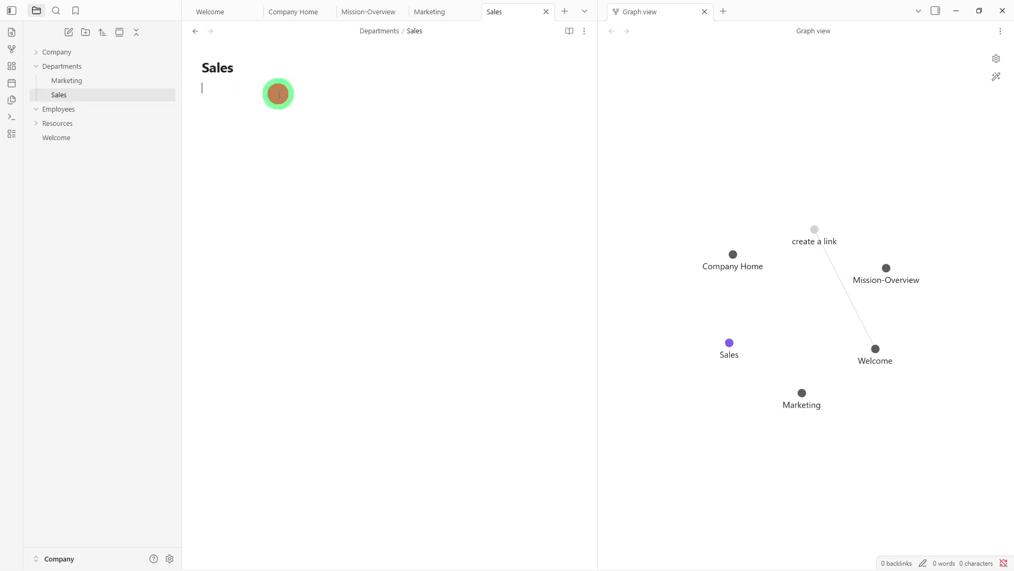
text([[)
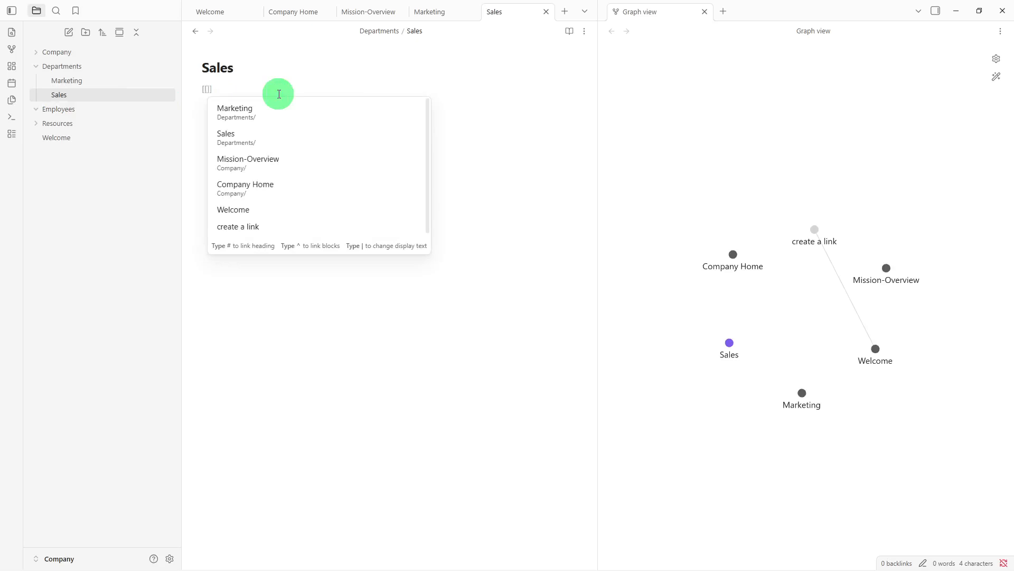
click(274, 138)
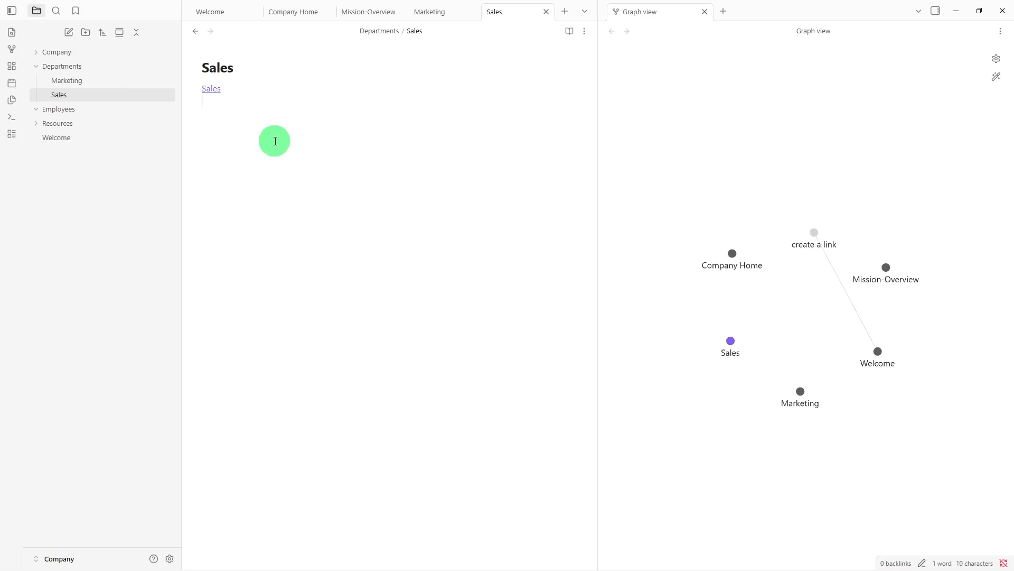
Add an internal link to the Marketing note below the Sales link in the Sales note
text([[)
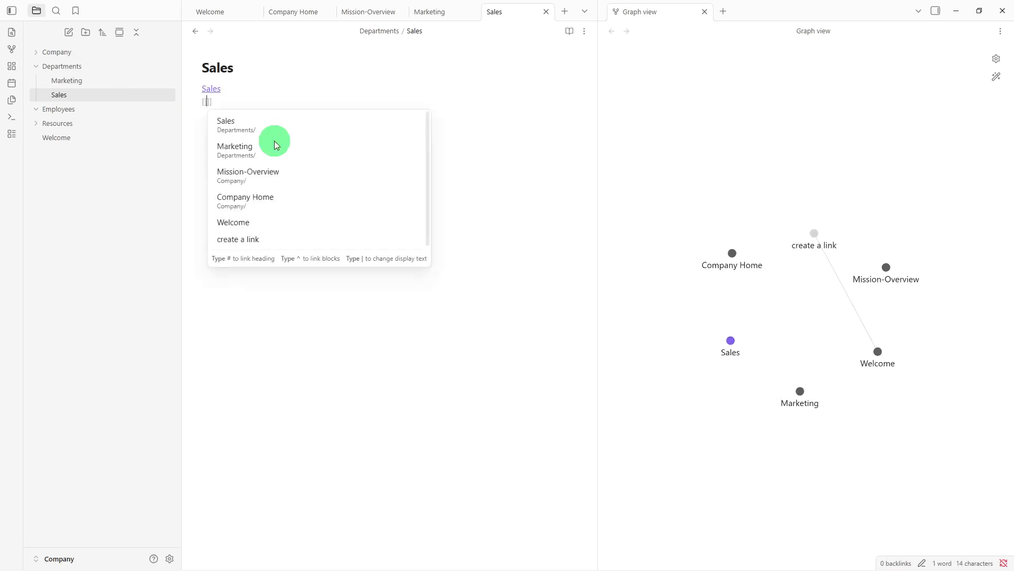
text(Ma)
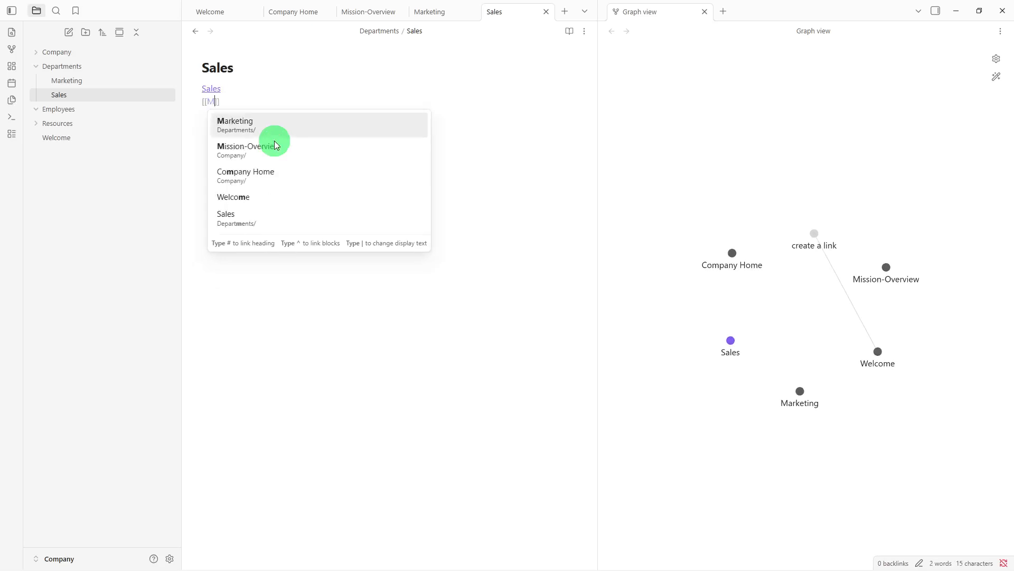
click(279, 130)
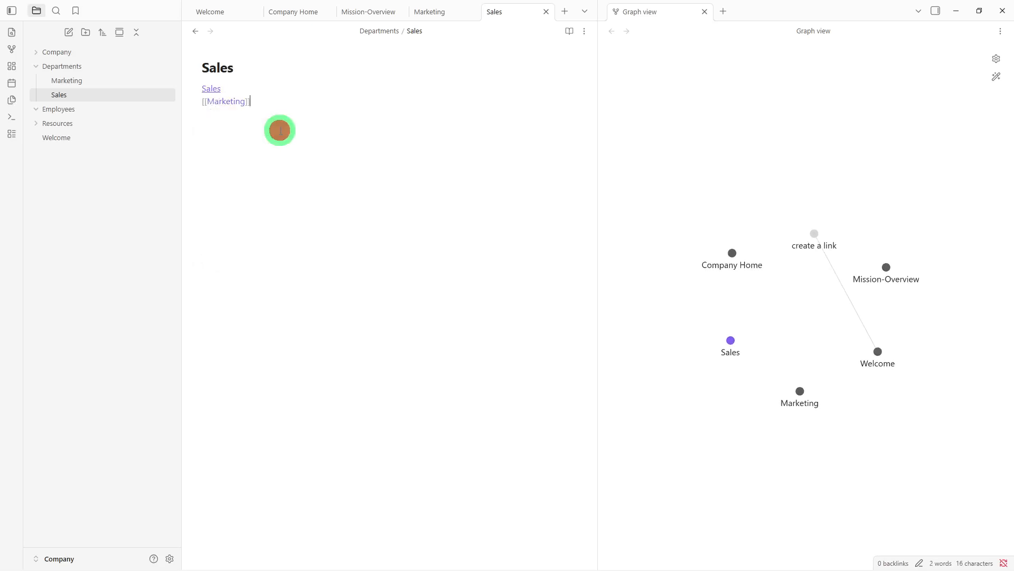
key(Return)
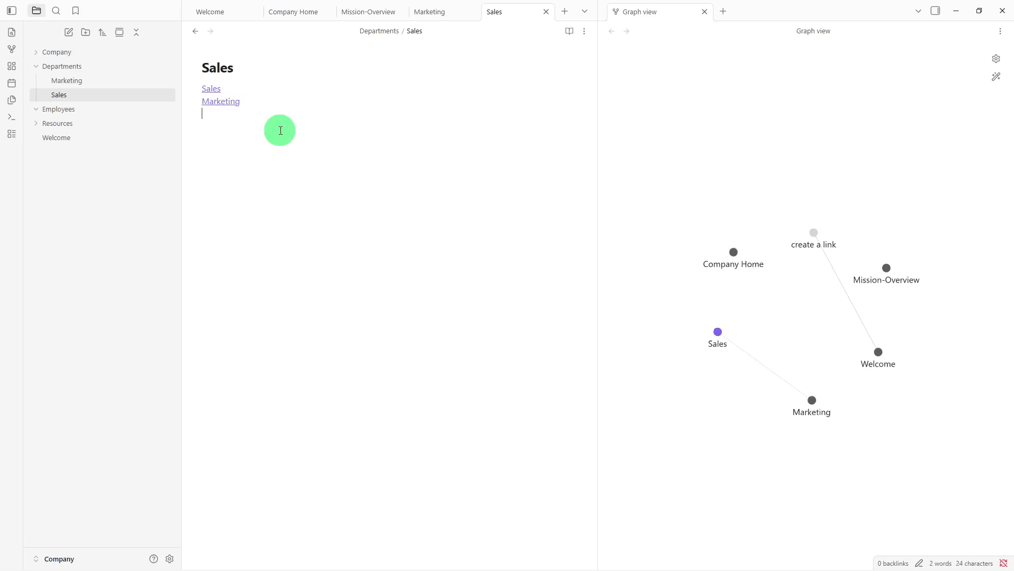
click(80, 116)
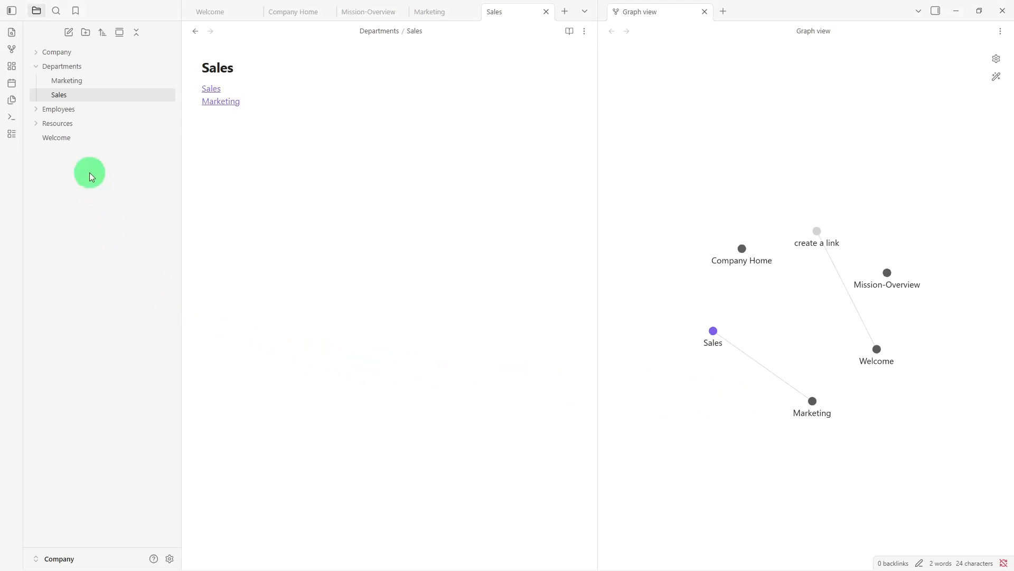
Create a new note titled Template at the root of the vault
click(75, 34)
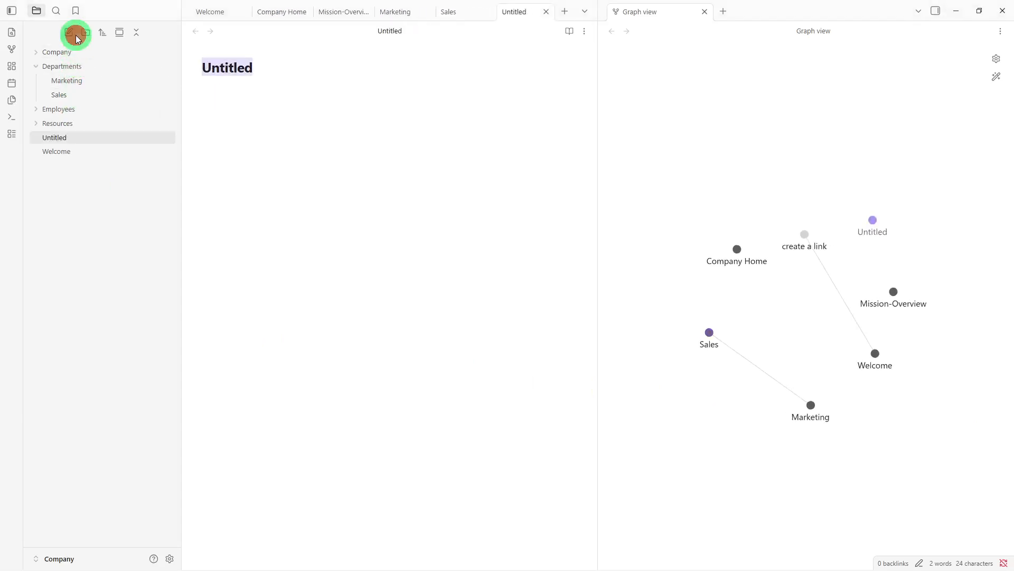
key(BackSpace)
text(T)
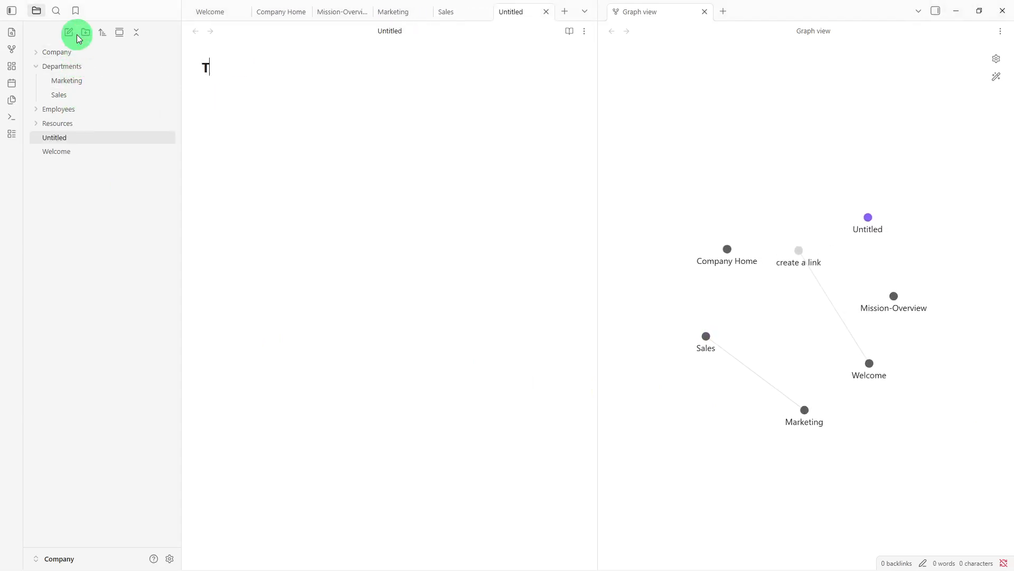
text(emplate)
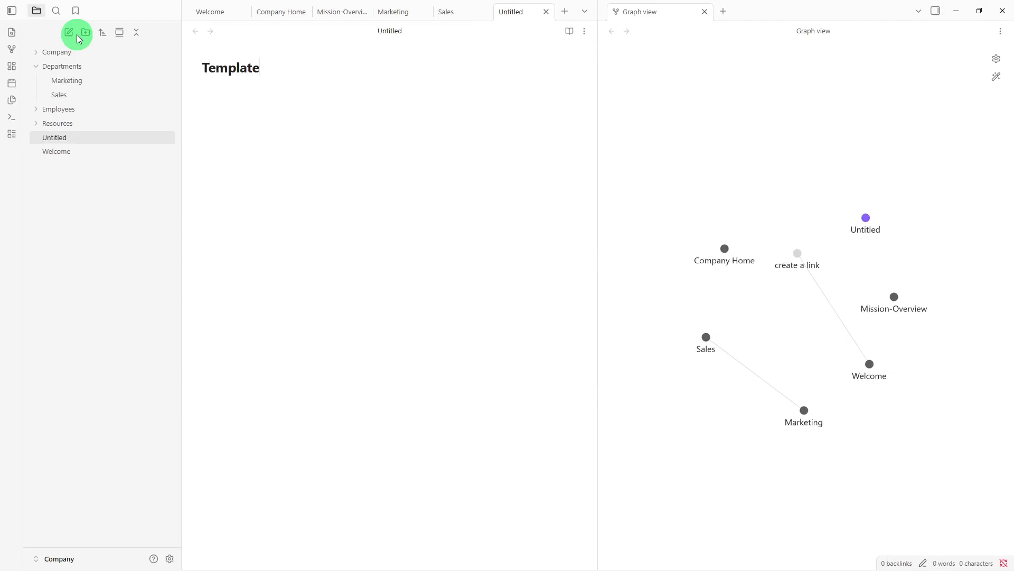
key(Return)
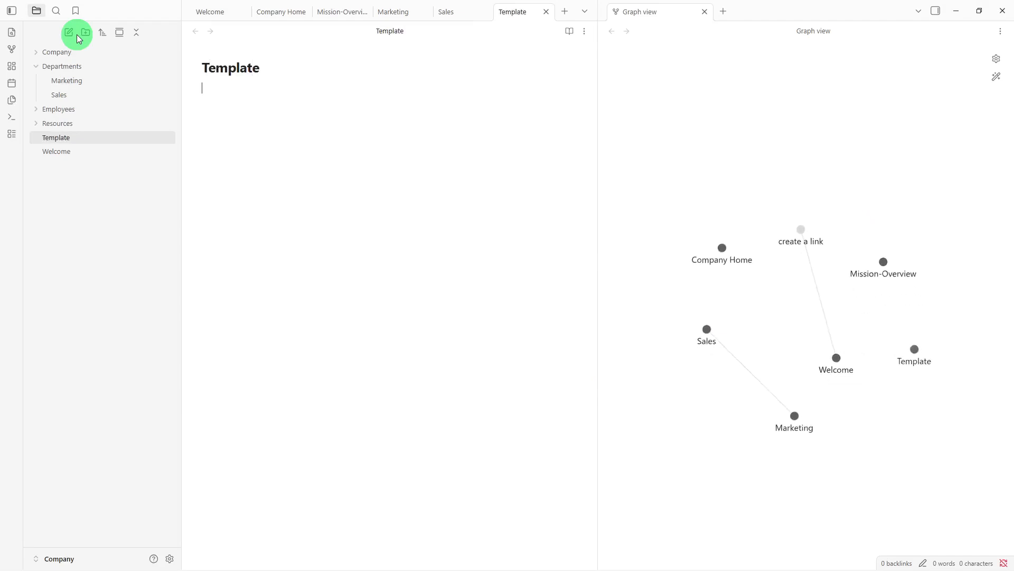
Insert "Meeting Title Date: Participants: ## Agenda ## Discussion ## Decisions ## Action Items" in the note, with the first three items on separate lines
text(Meeting Title Date: Participants: ## Agenda ## Discussion ## Decisions ## Action Items)
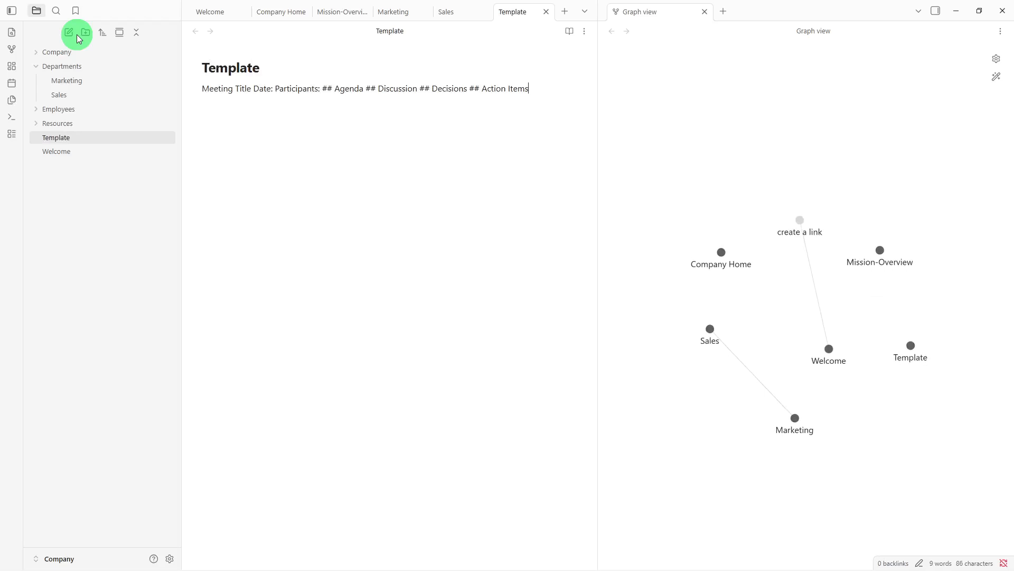
click(251, 91)
click(254, 88)
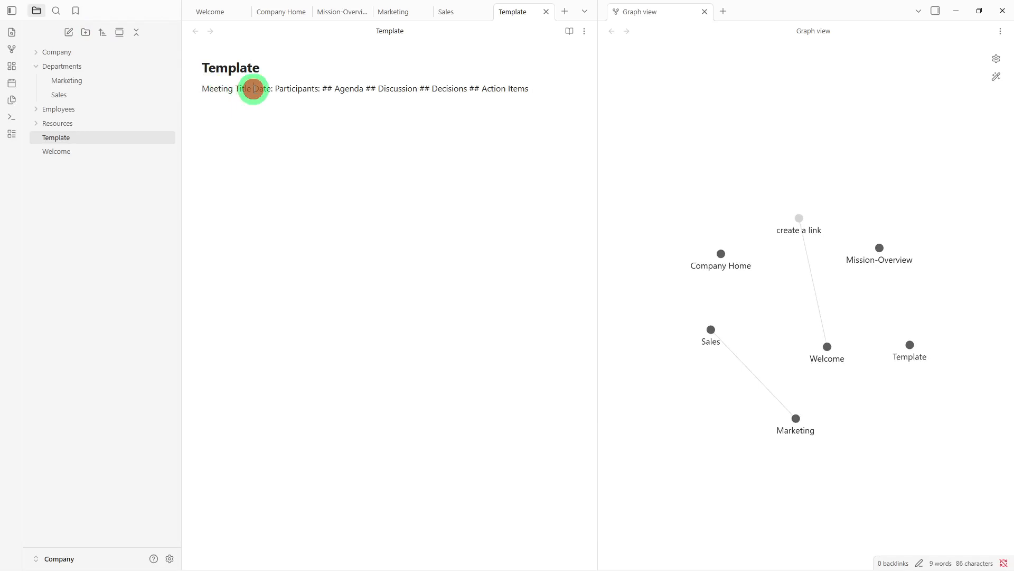
key(Return)
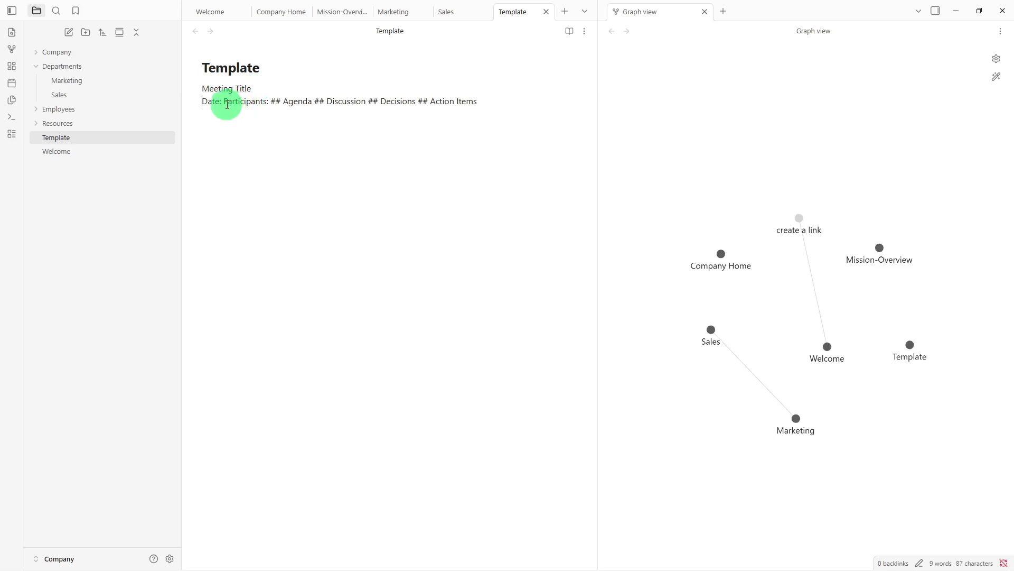
click(226, 104)
key(Return)
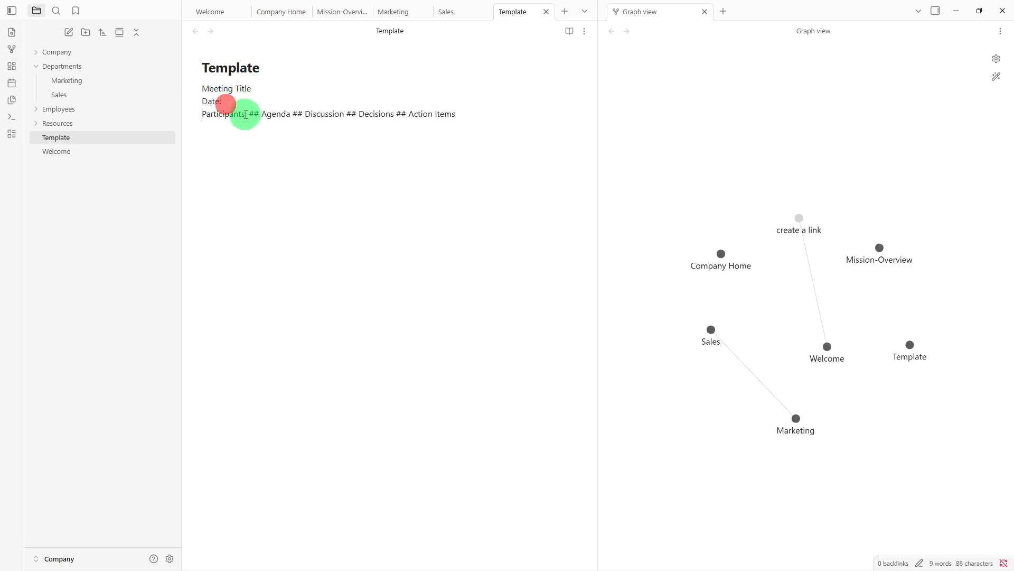
click(249, 114)
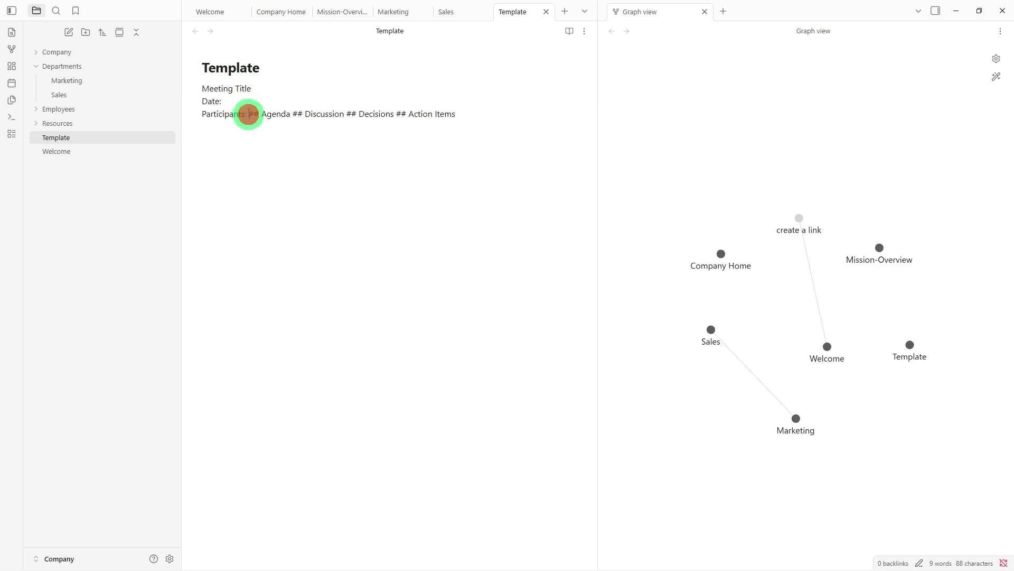
key(Return)
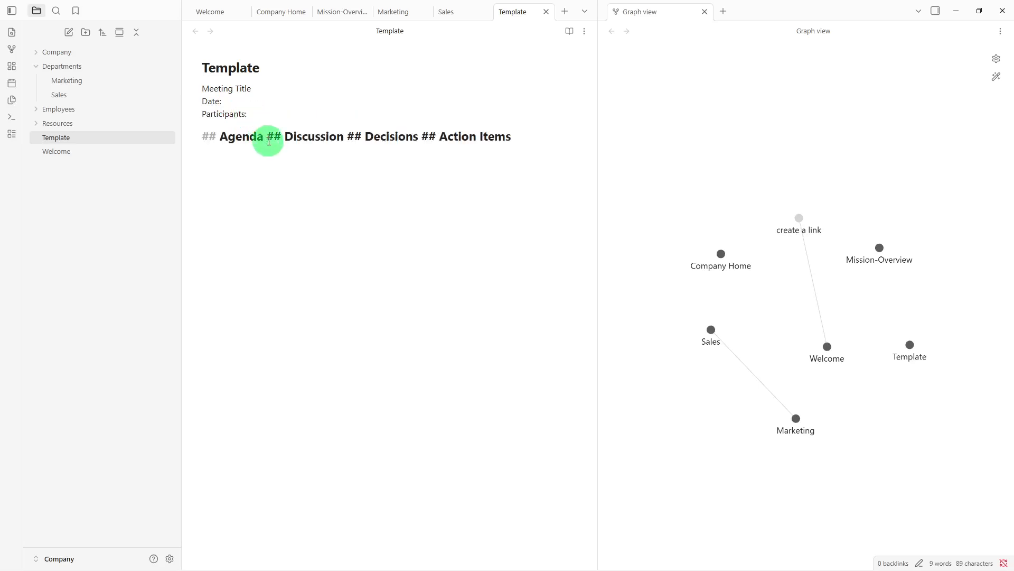
Split Agenda, Discussion, Decisions and Action Items onto separate heading lines and add an empty line after Action Items
click(267, 142)
key(Return)
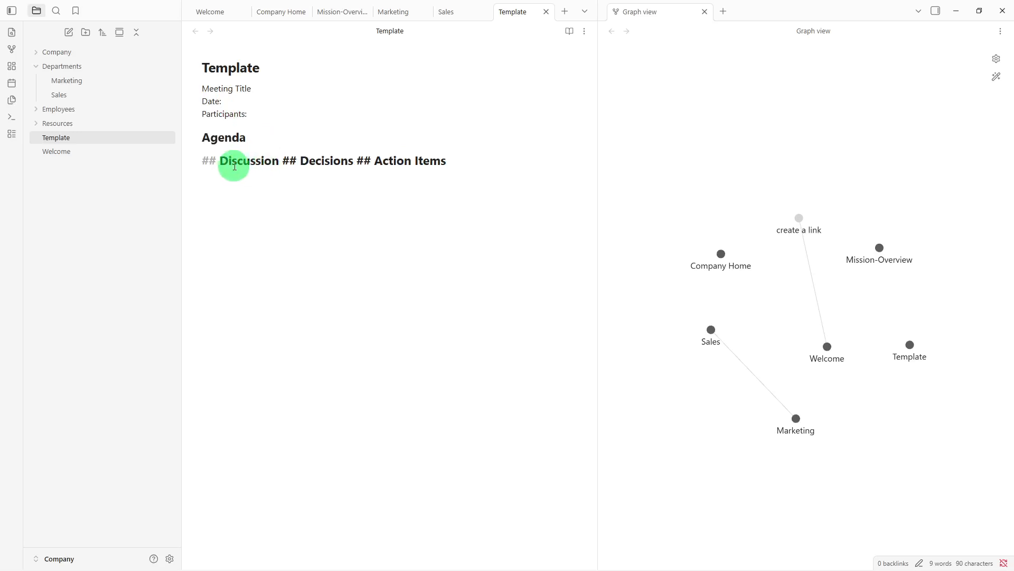
click(284, 161)
key(Return)
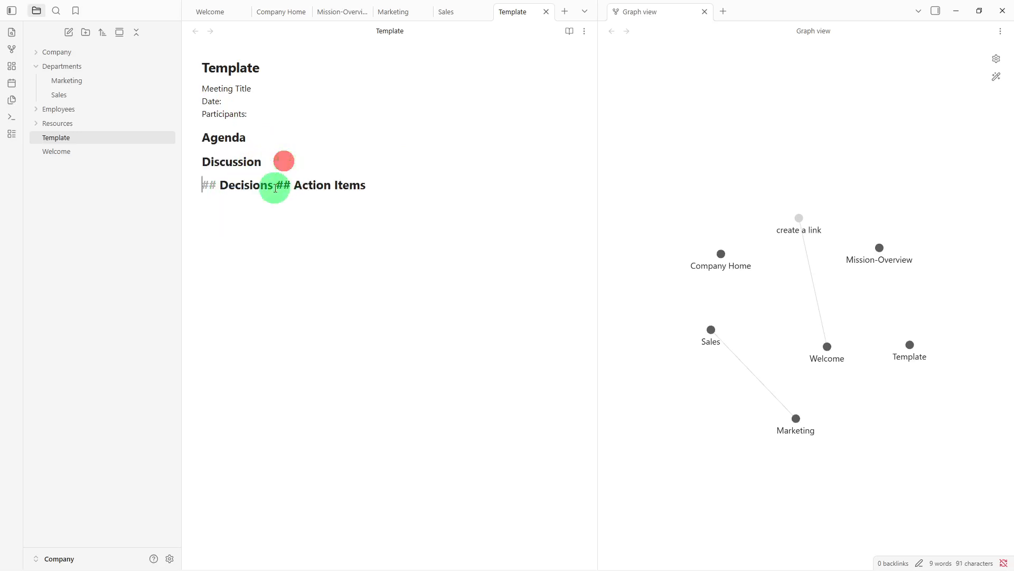
click(277, 186)
key(Return)
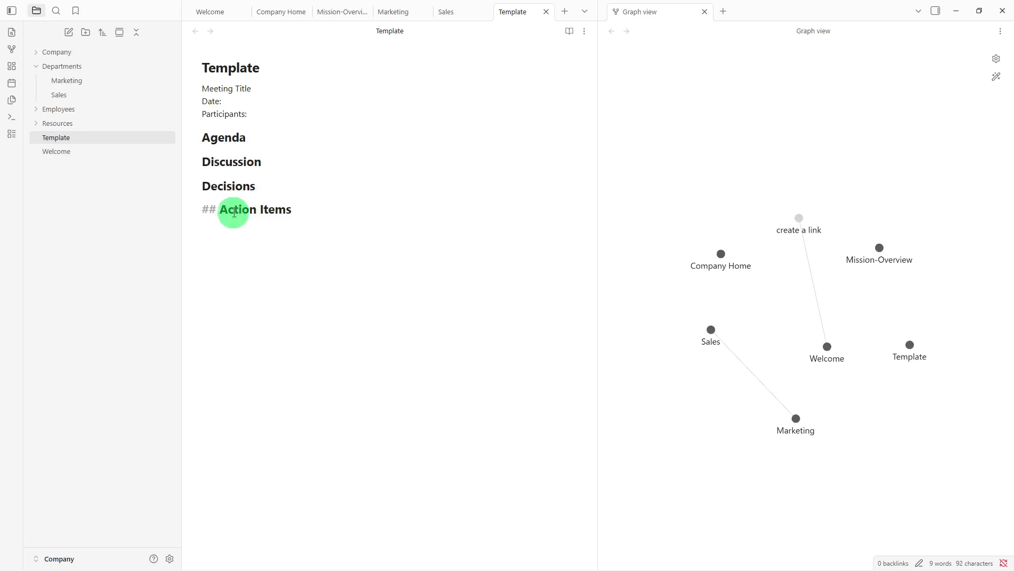
click(290, 211)
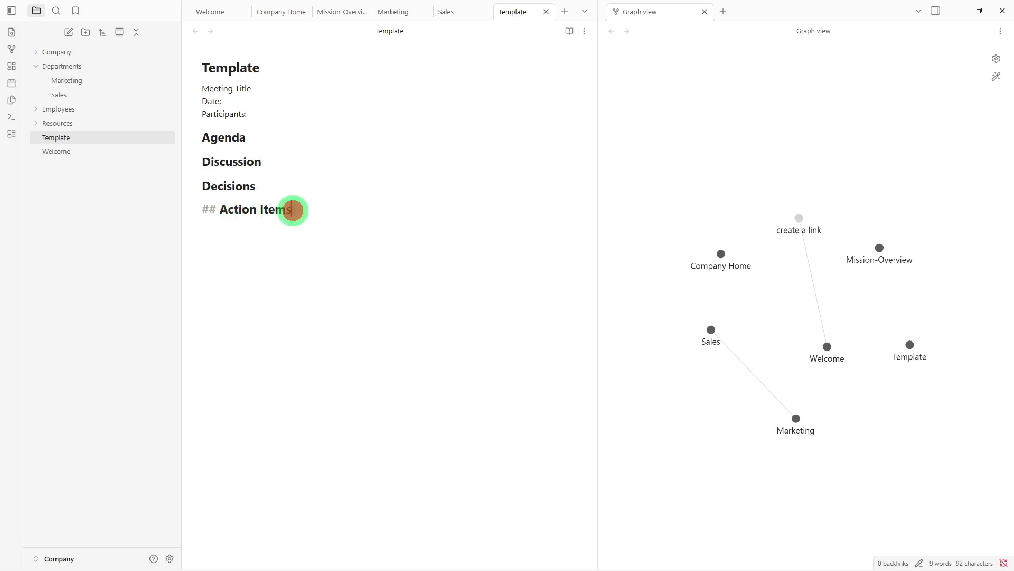
key(Return)
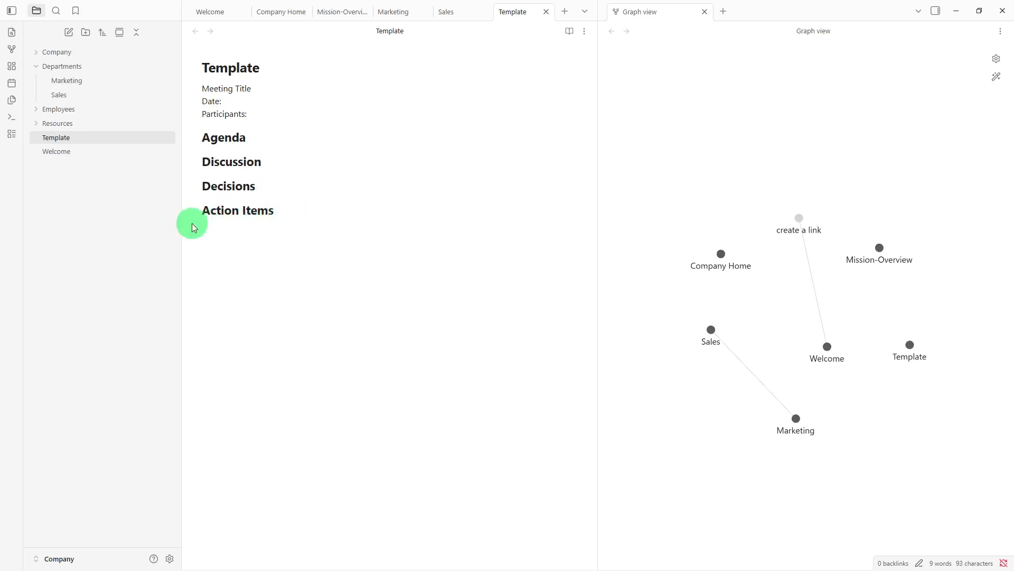
Move the Template note into the Resources folder and add the tag #template below its Action Items heading
drag(112, 135, 114, 125)
click(113, 160)
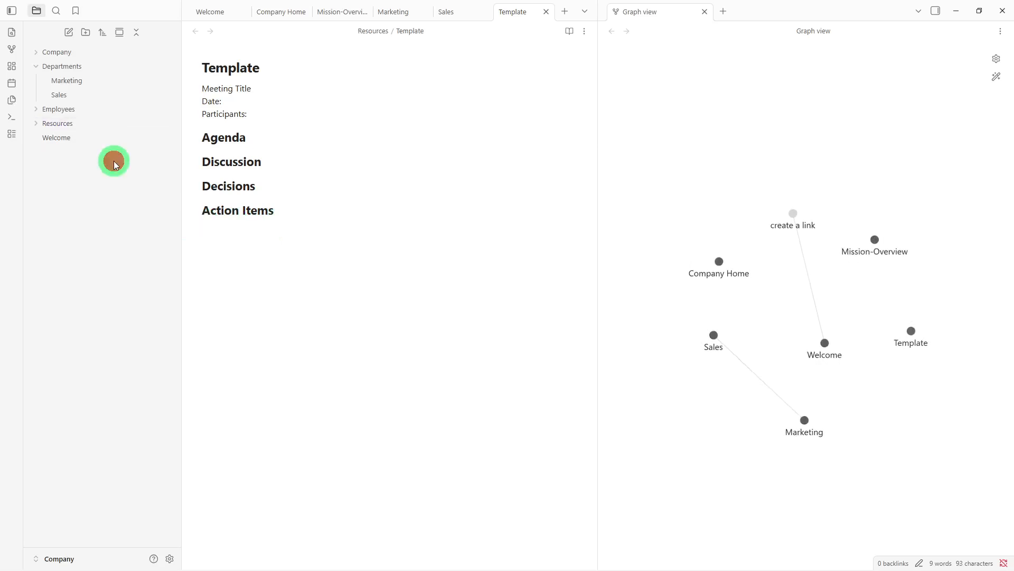
click(309, 232)
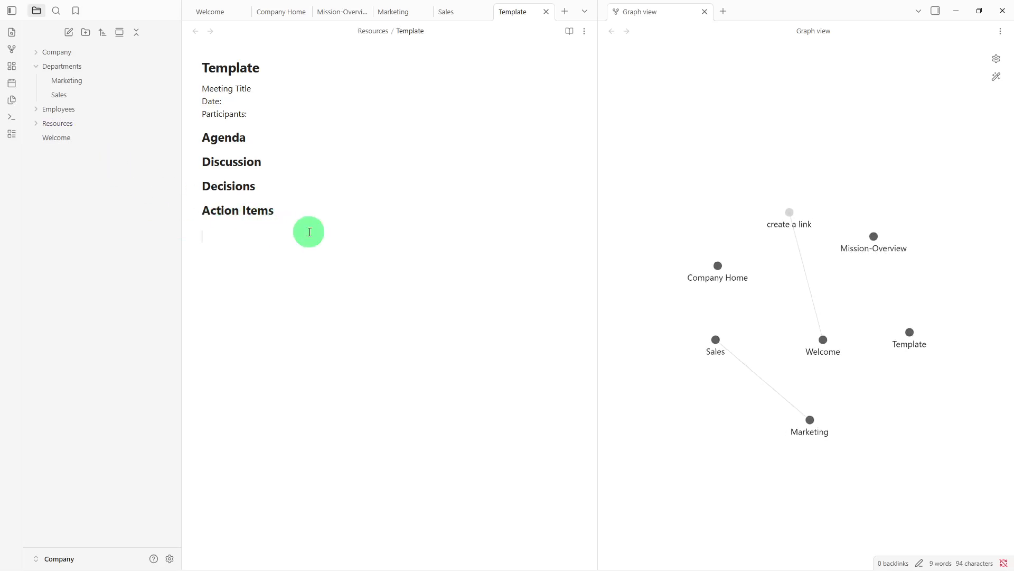
text(#templ)
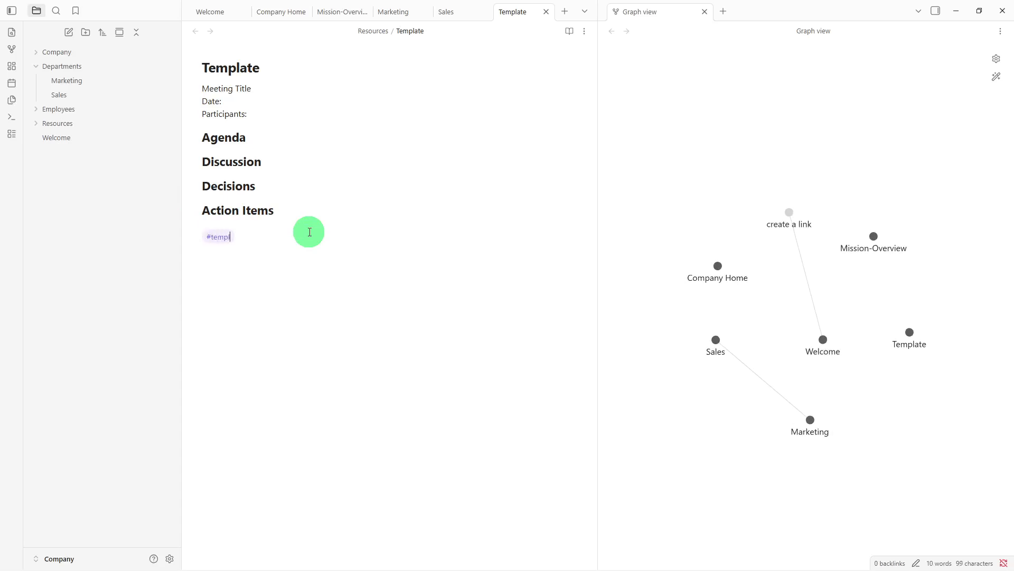
text(ate)
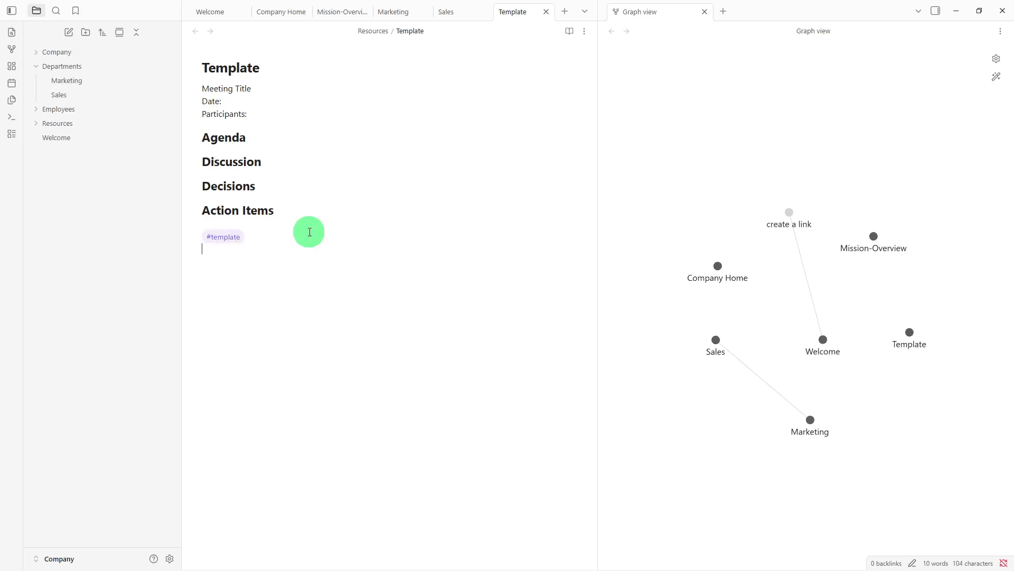
Move the Welcome note from the vault root into the Company folder
click(118, 175)
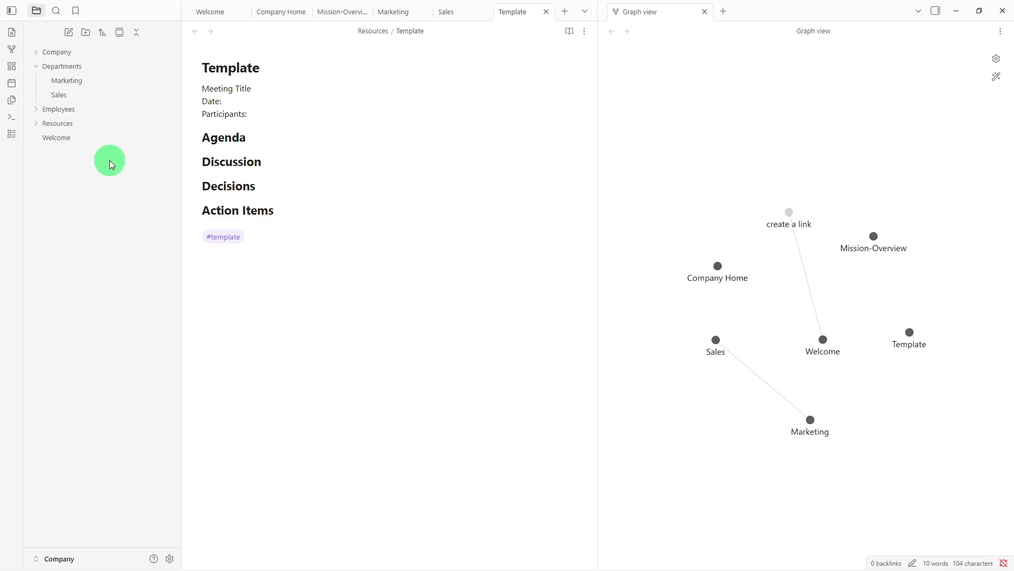
drag(112, 141, 125, 57)
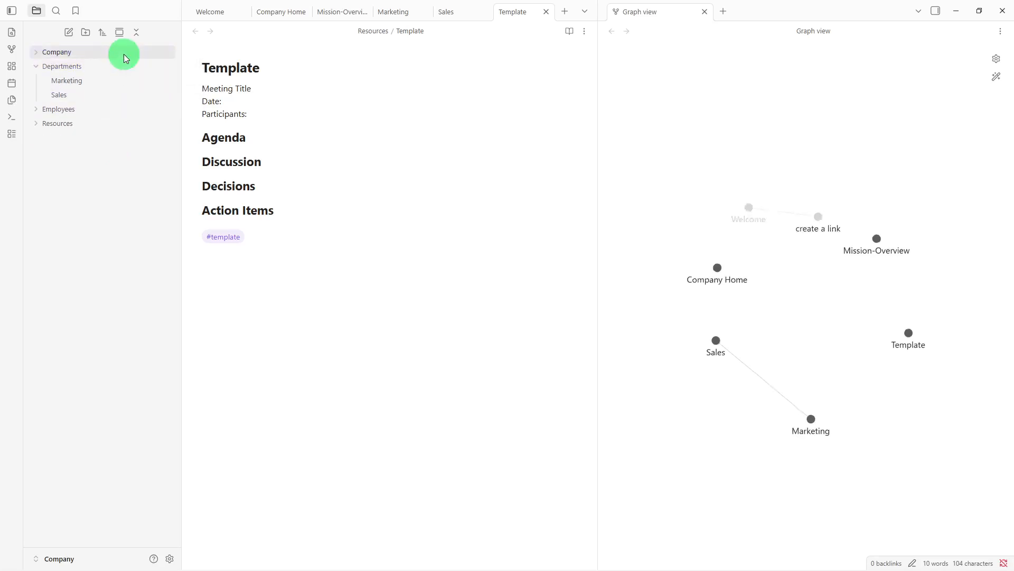
click(305, 224)
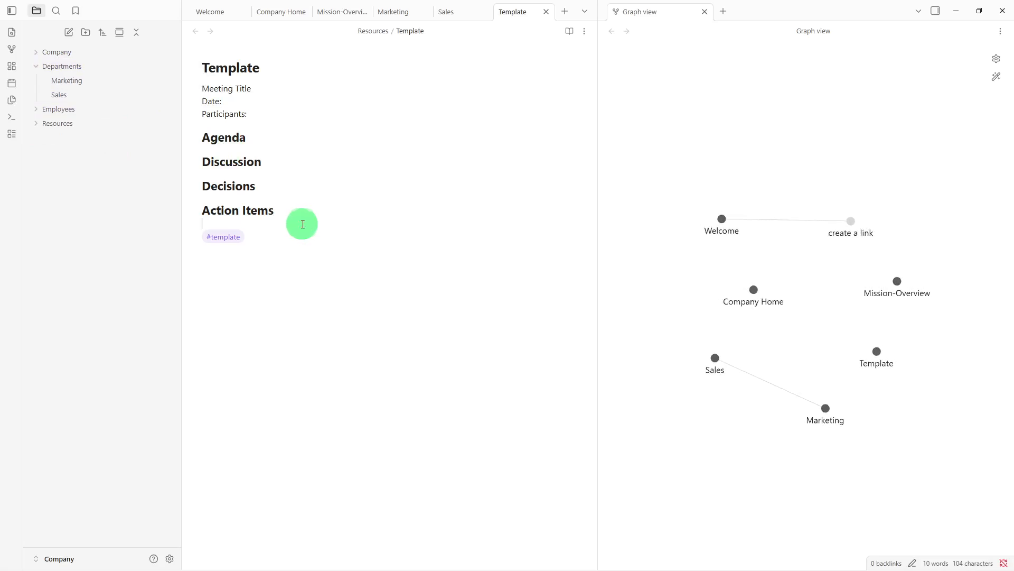
Create a note titled New Employee Onboarding and move it into the Employees folder
click(68, 33)
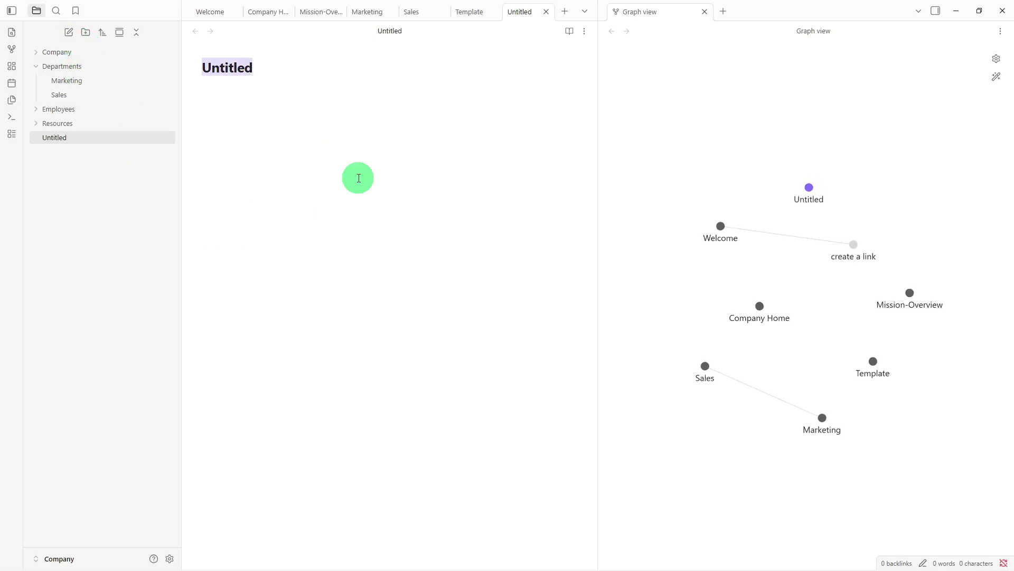
key(BackSpace)
text(New Empl)
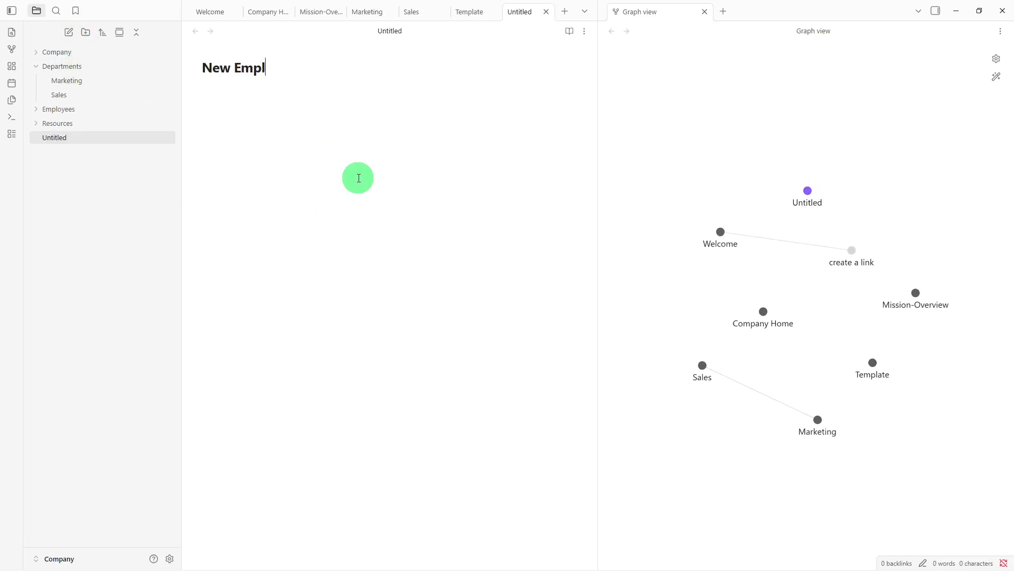
text(oyee Onb)
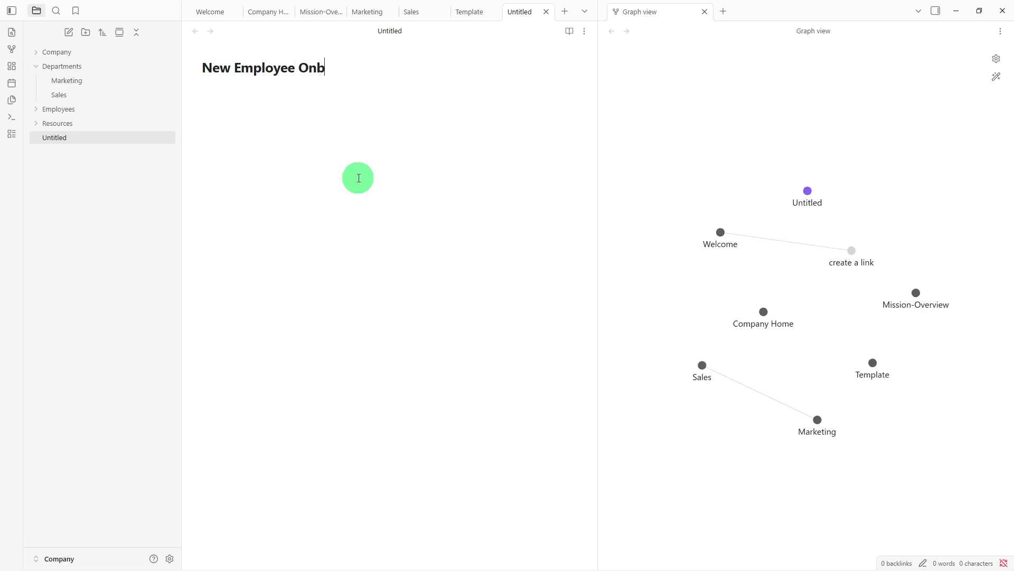
text(oarding)
key(Return)
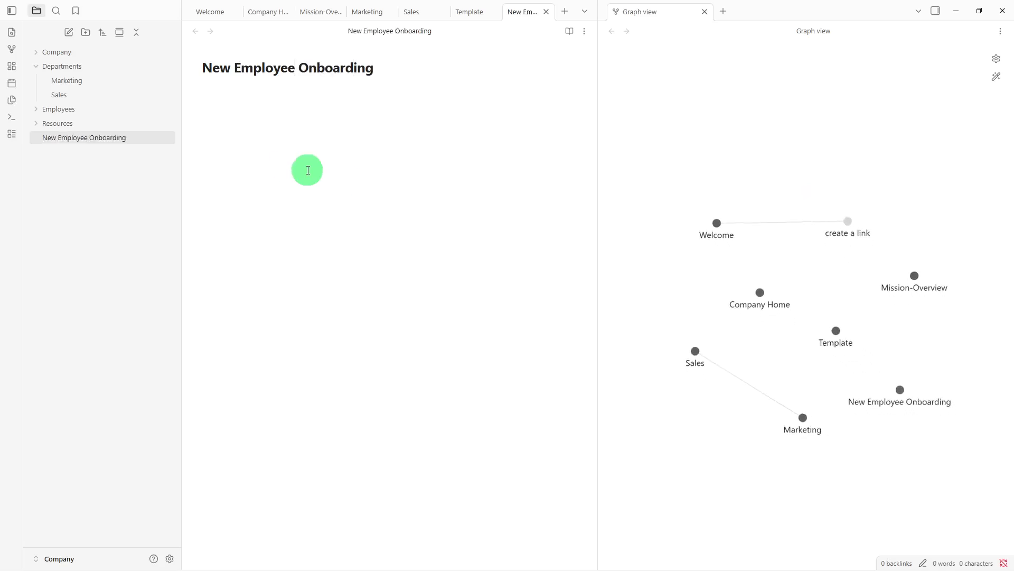
drag(120, 135, 115, 108)
click(115, 107)
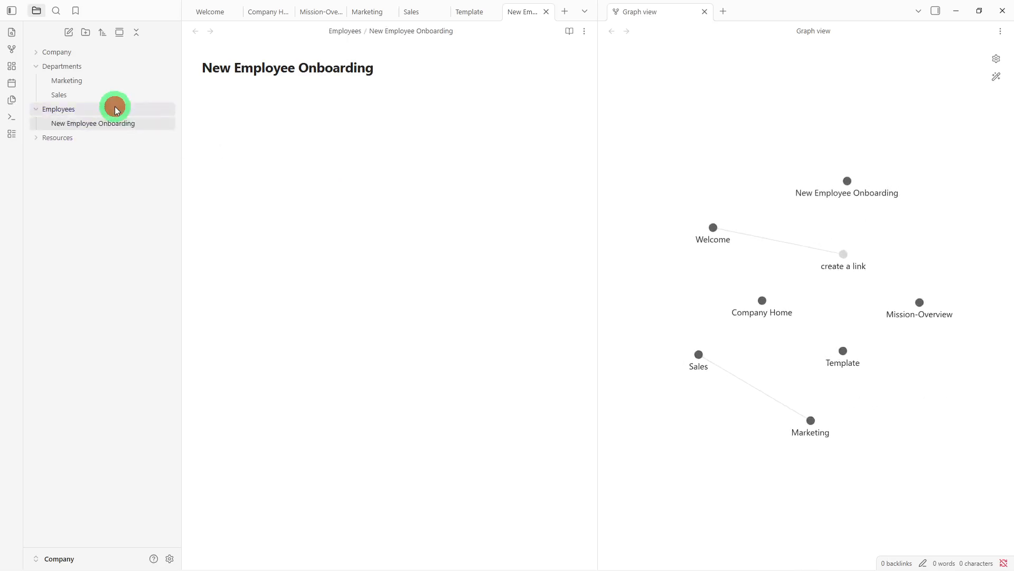
Expand the Resources and Company folders to show the notes they contain
click(87, 137)
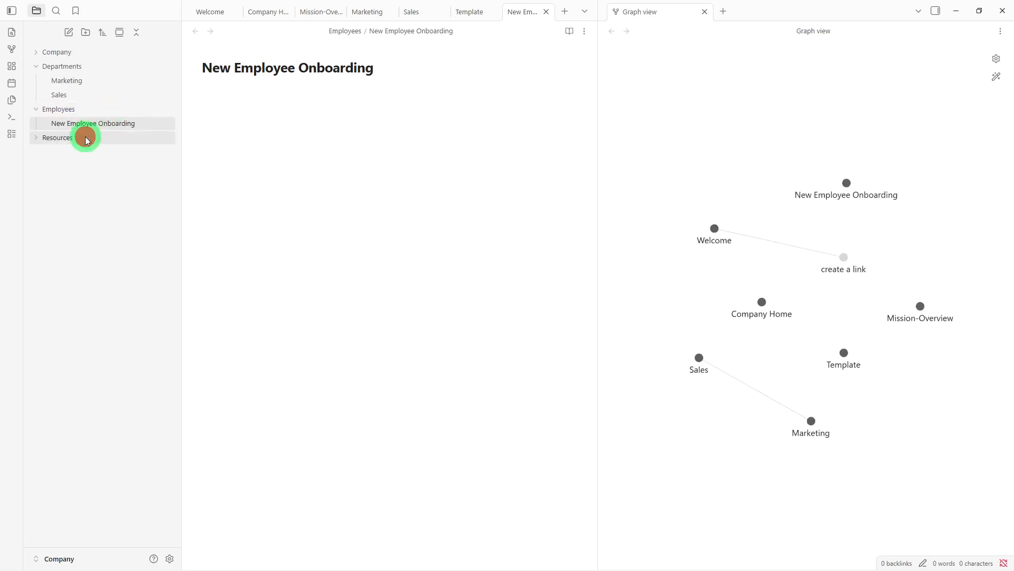
click(89, 186)
click(64, 52)
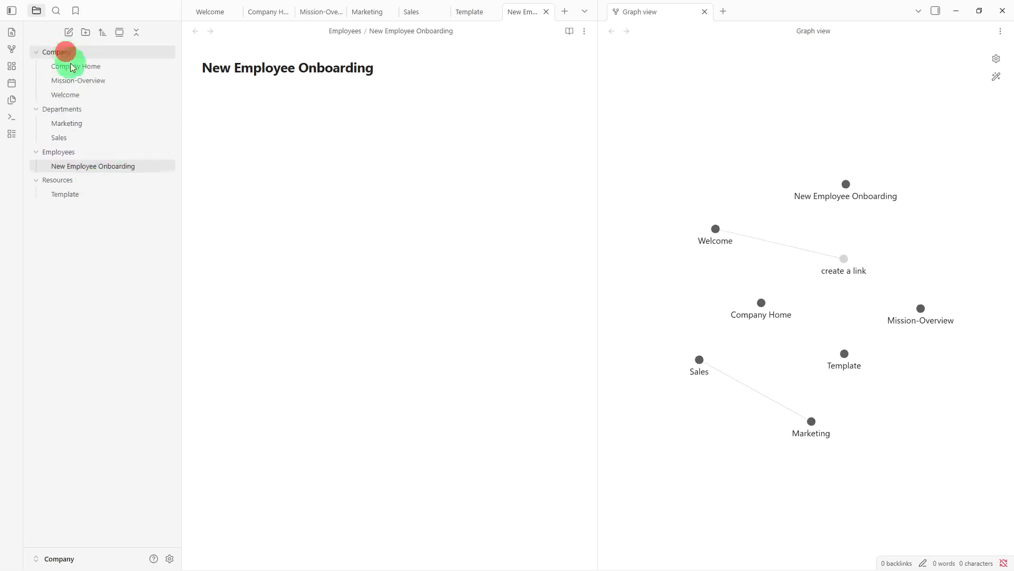
click(136, 249)
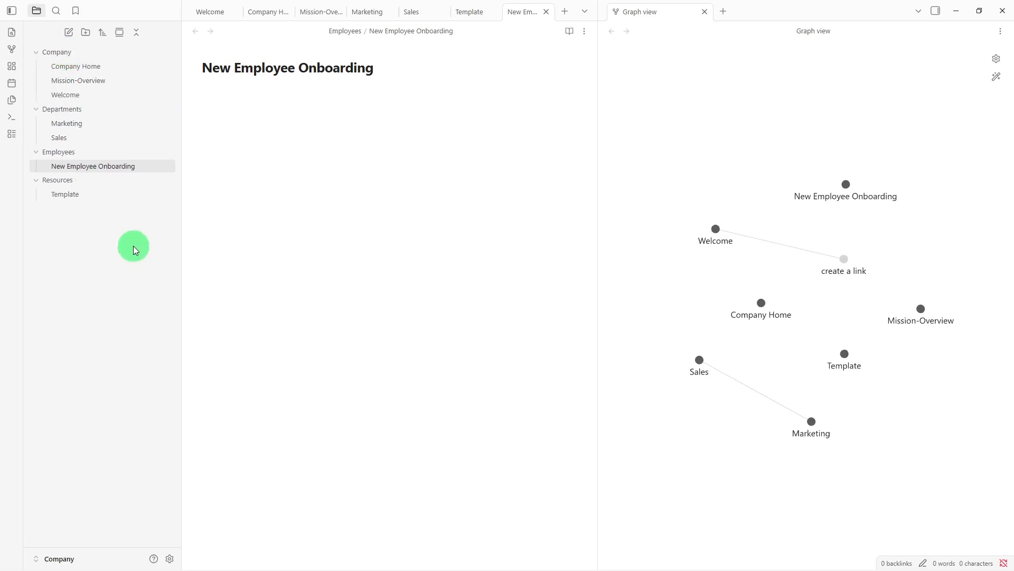
Create a note titled HR Policies and move it into the Employees folder
click(71, 34)
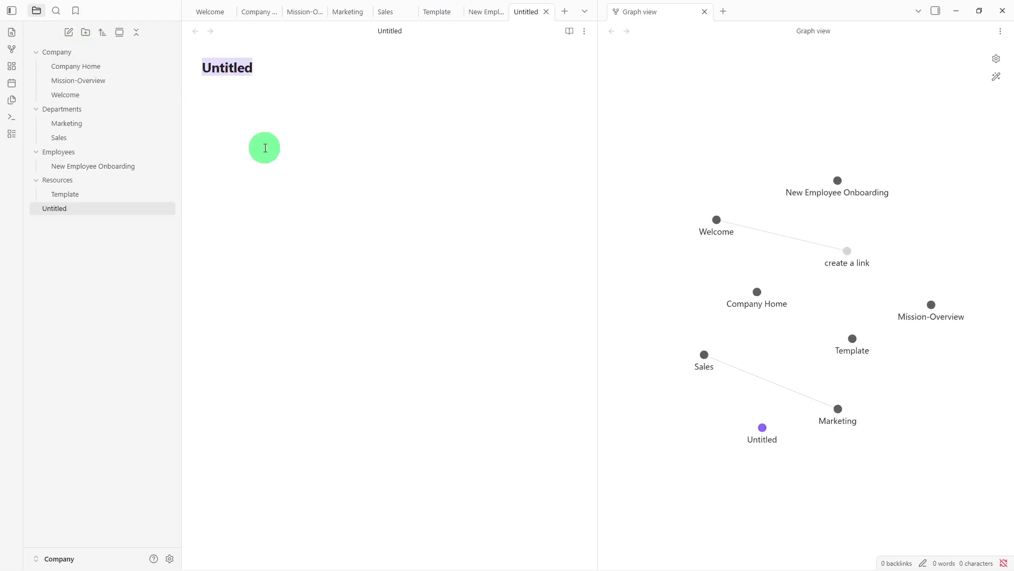
key(BackSpace)
text(HR )
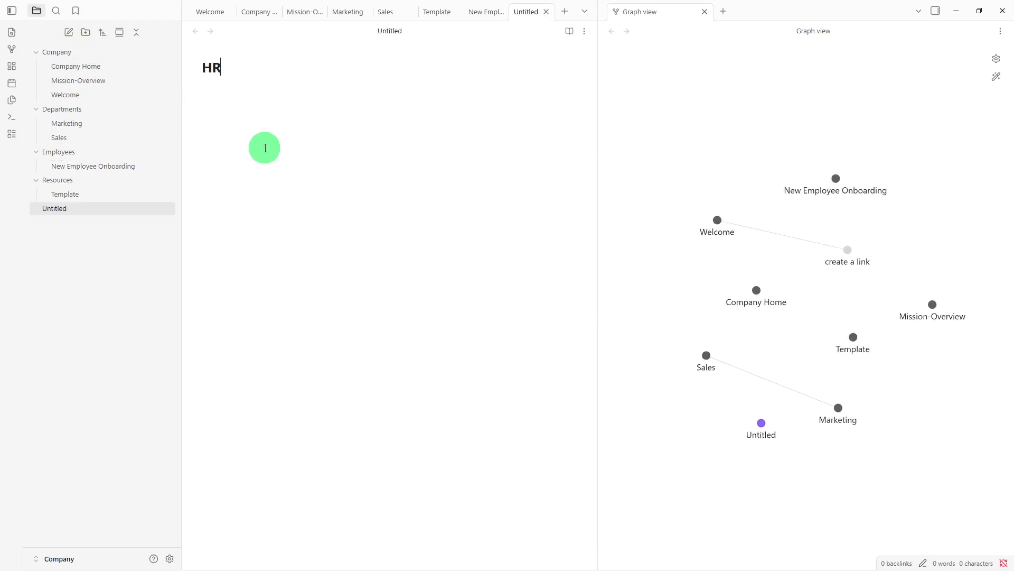
text(P)
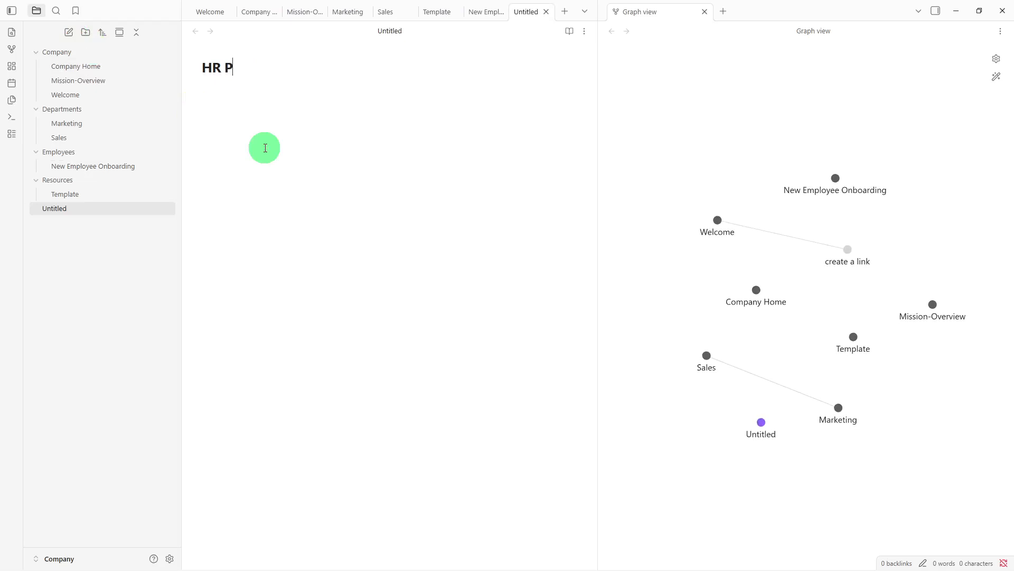
text(olicies)
key(Return)
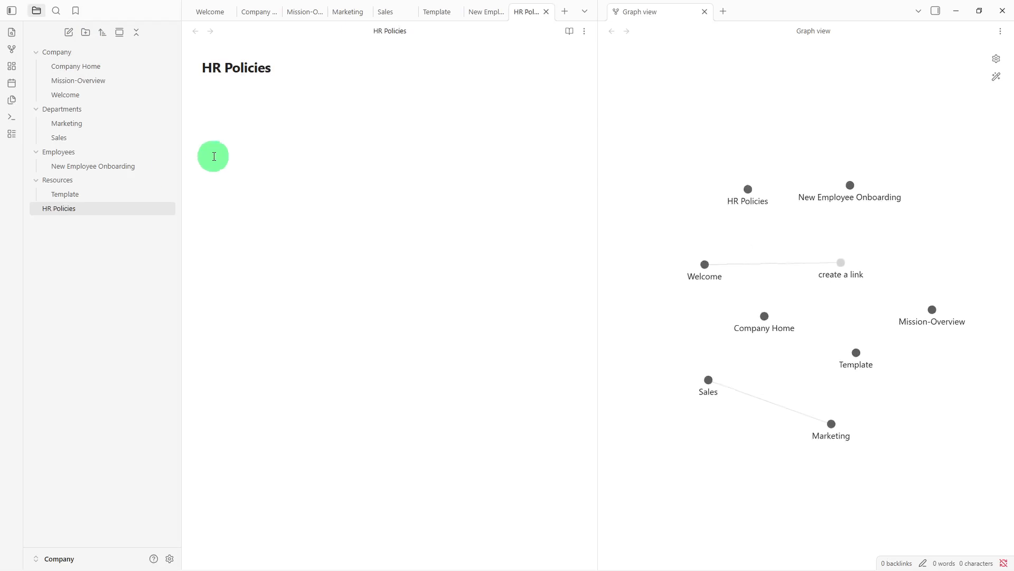
click(88, 213)
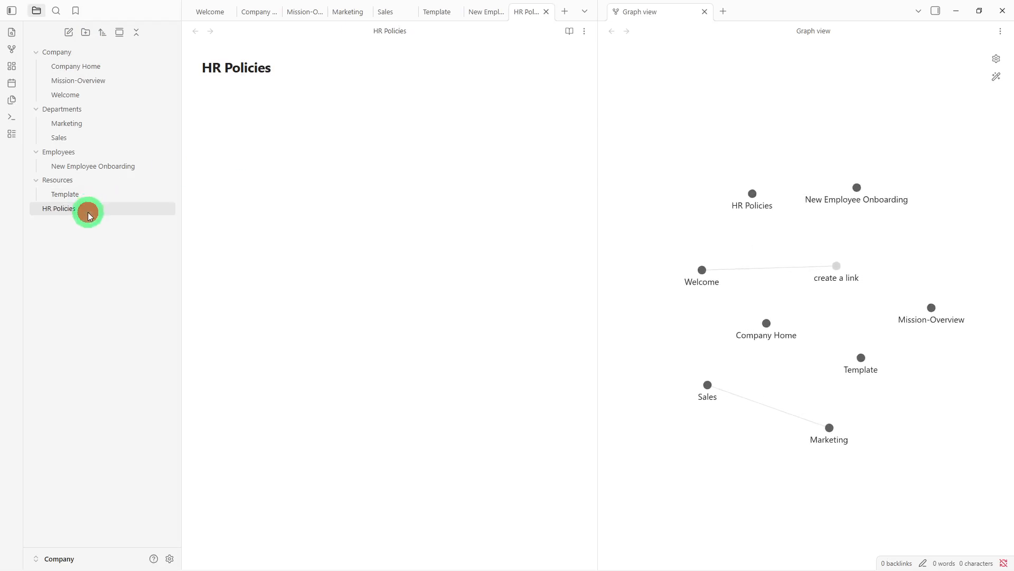
drag(89, 216, 103, 157)
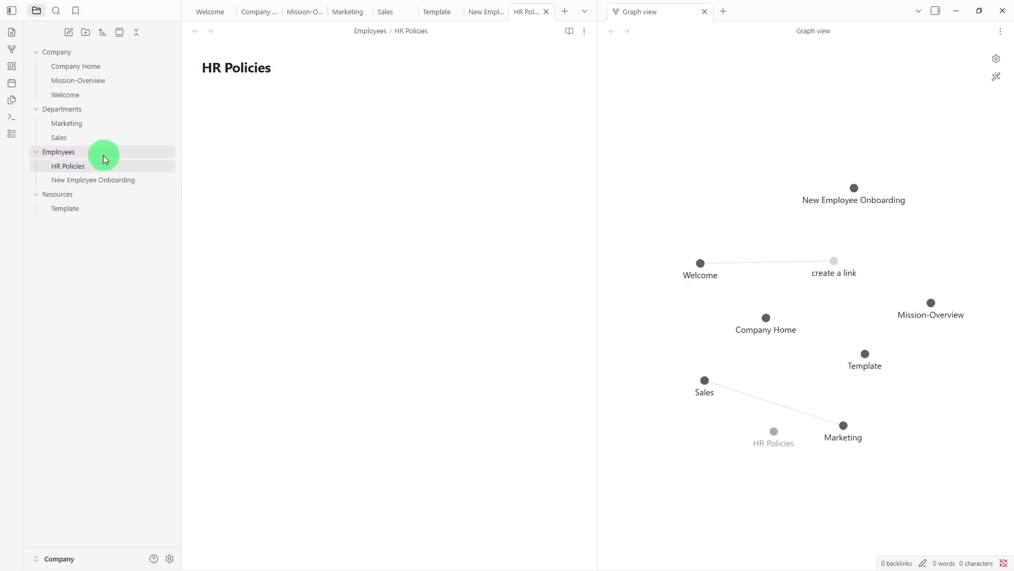
View the New Employee Onboarding note, followed by the Template note in the Resources folder
click(139, 181)
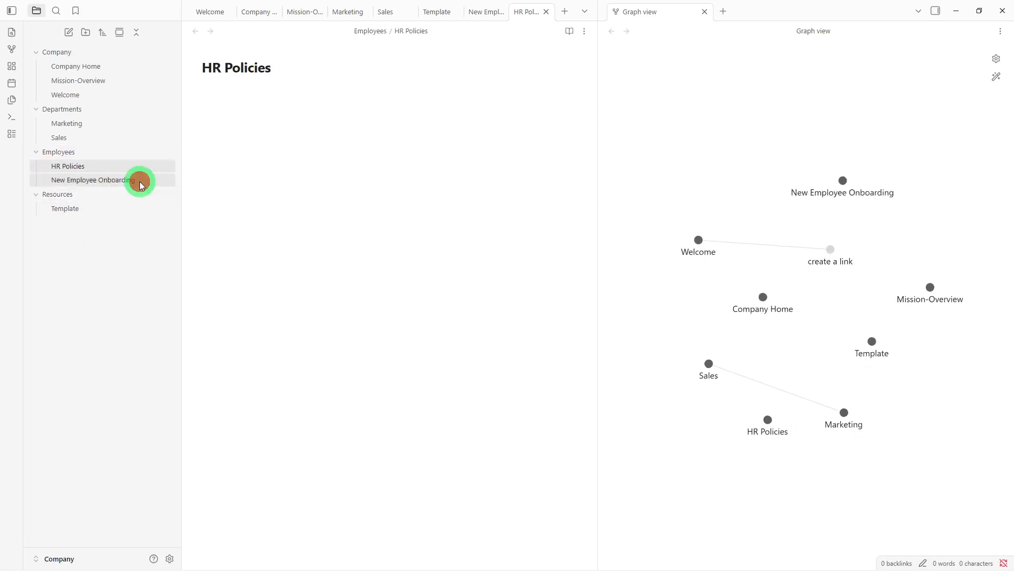
click(119, 209)
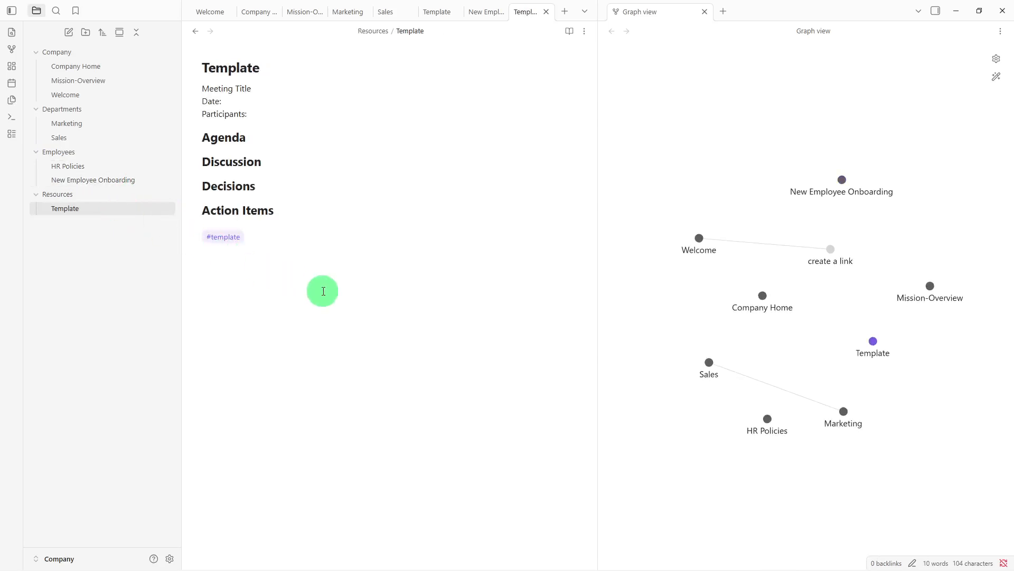
click(323, 291)
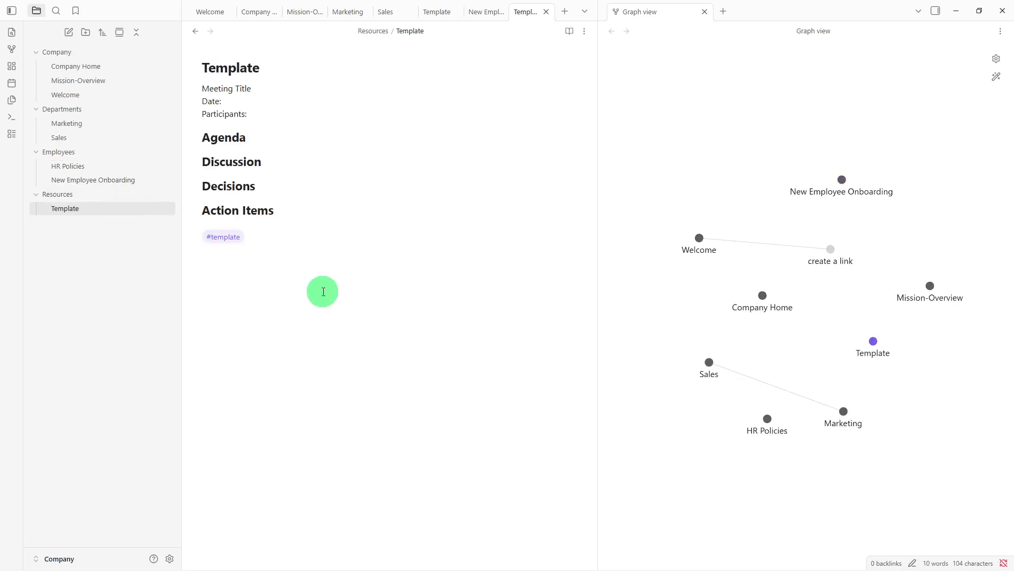